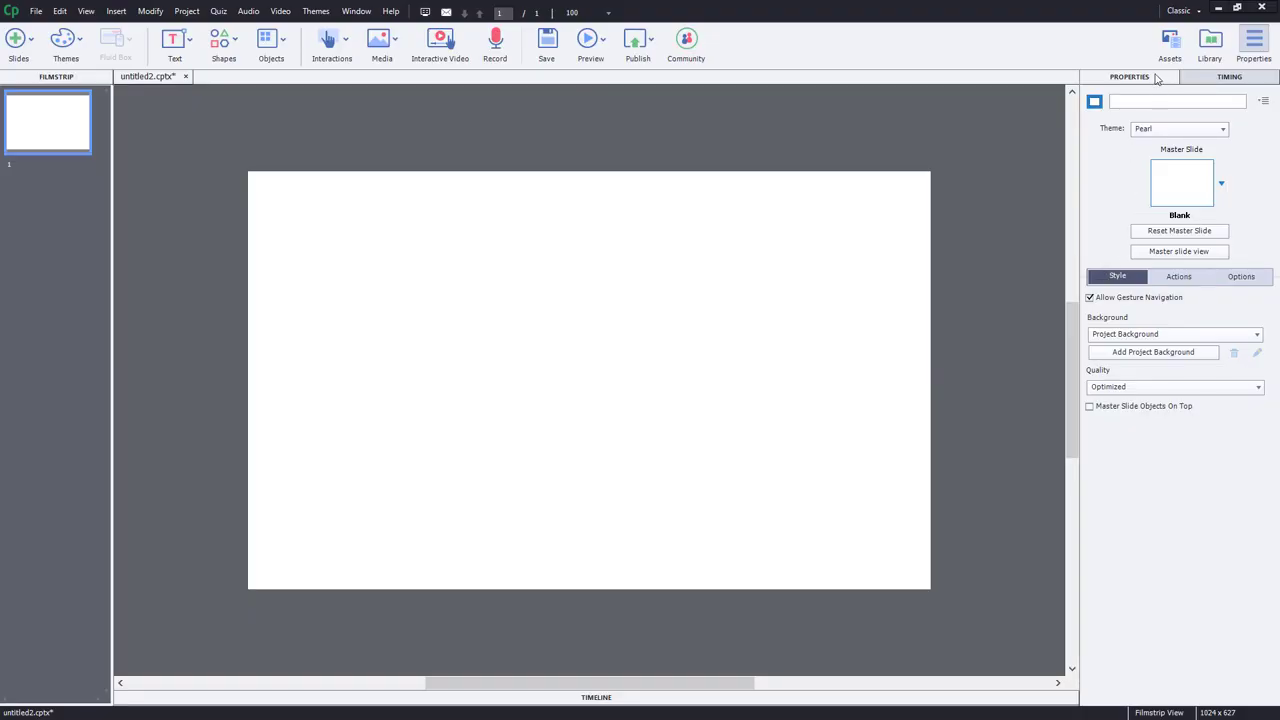
Open the eLearning assets library and browse the ready-made project templates
left_click(1168, 48)
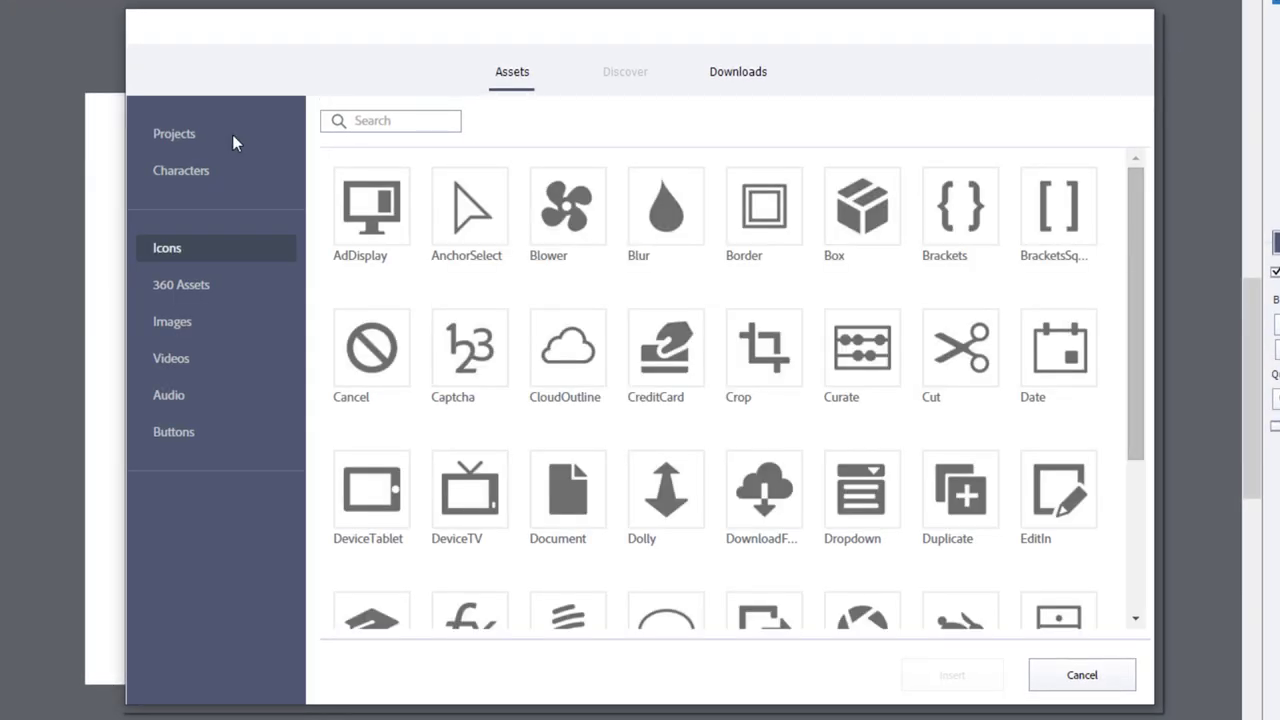
left_click(166, 138)
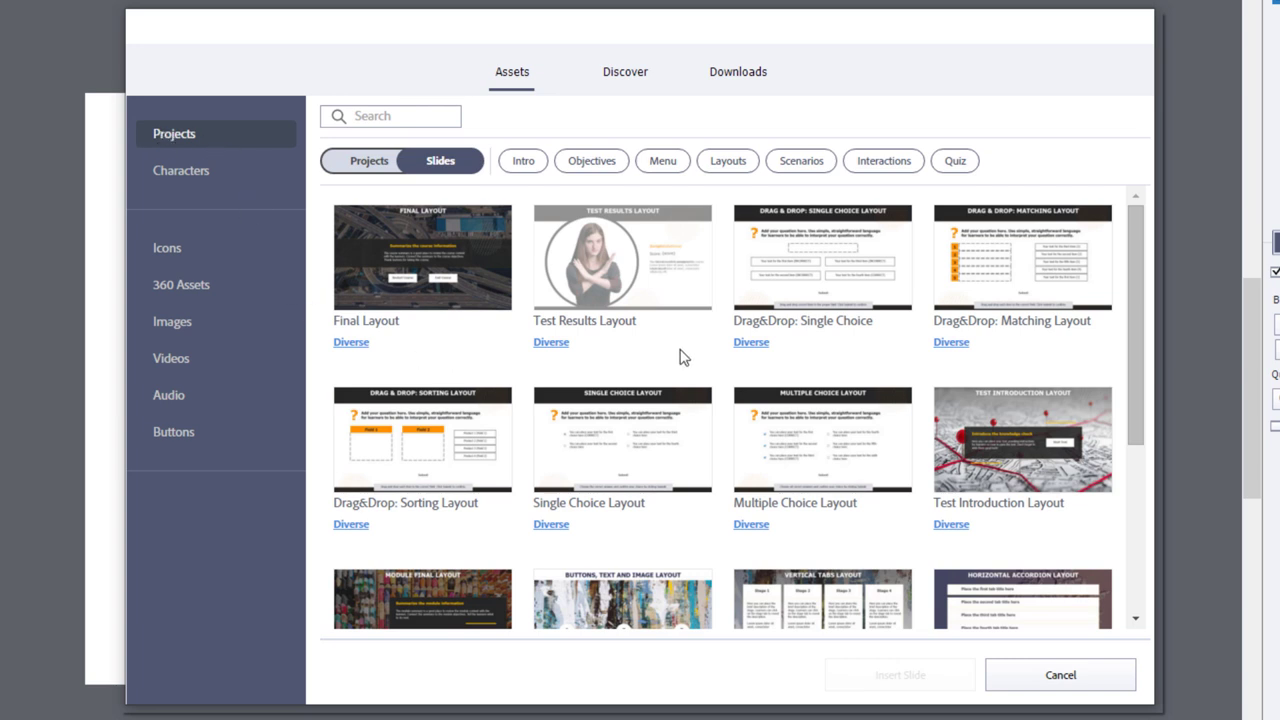
left_click(368, 163)
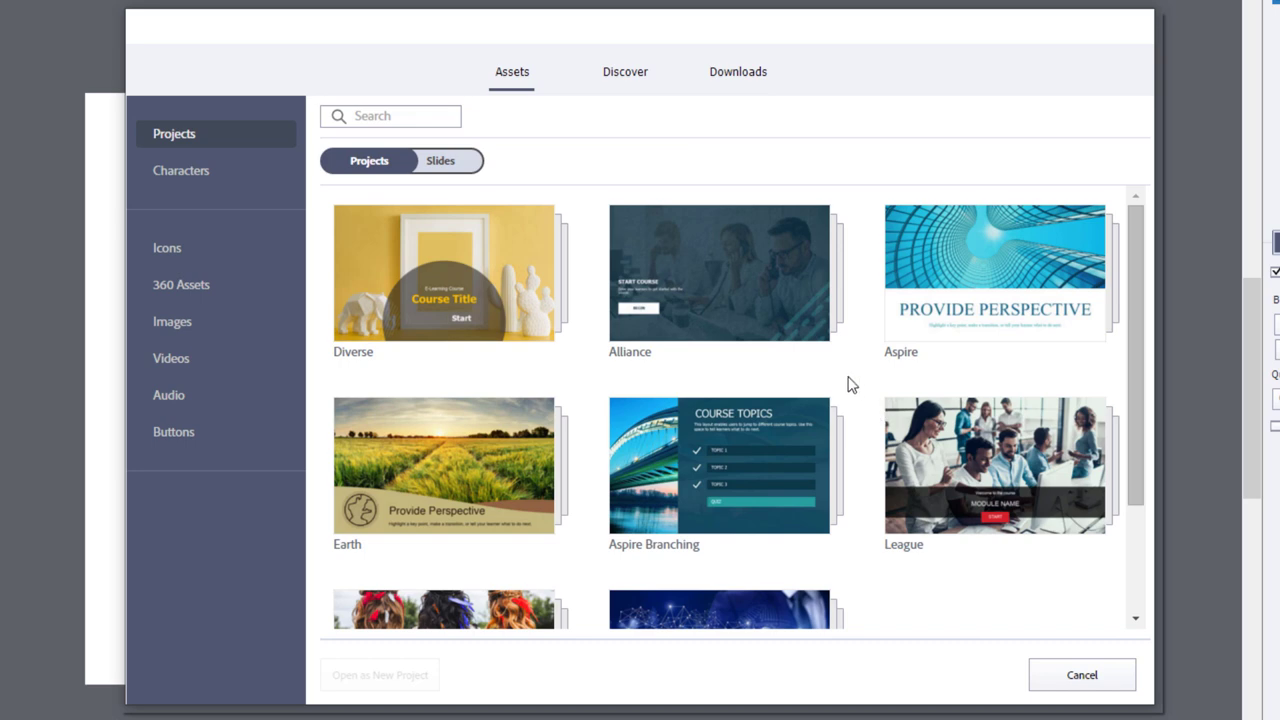
scroll(850, 385, "down", 3)
scroll(850, 387, "up", 3)
Look through the full collection of character cutouts in the assets library
left_click(181, 172)
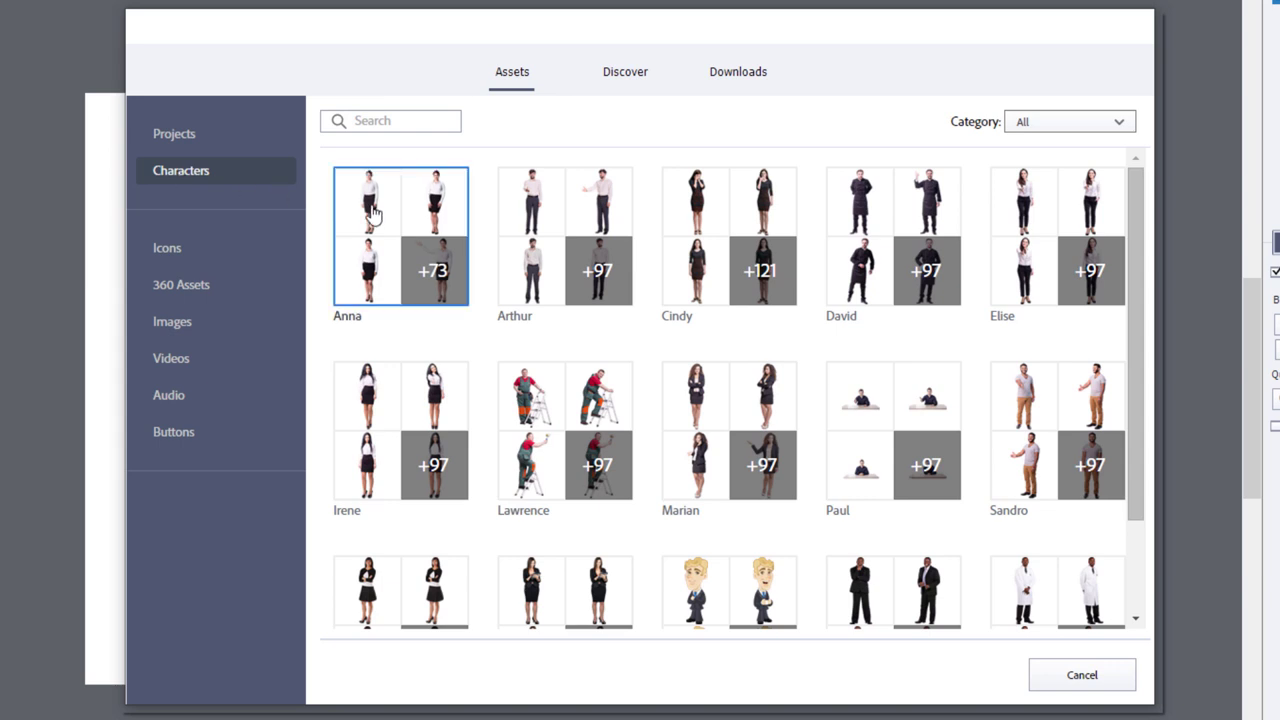
scroll(915, 430, "down", 2)
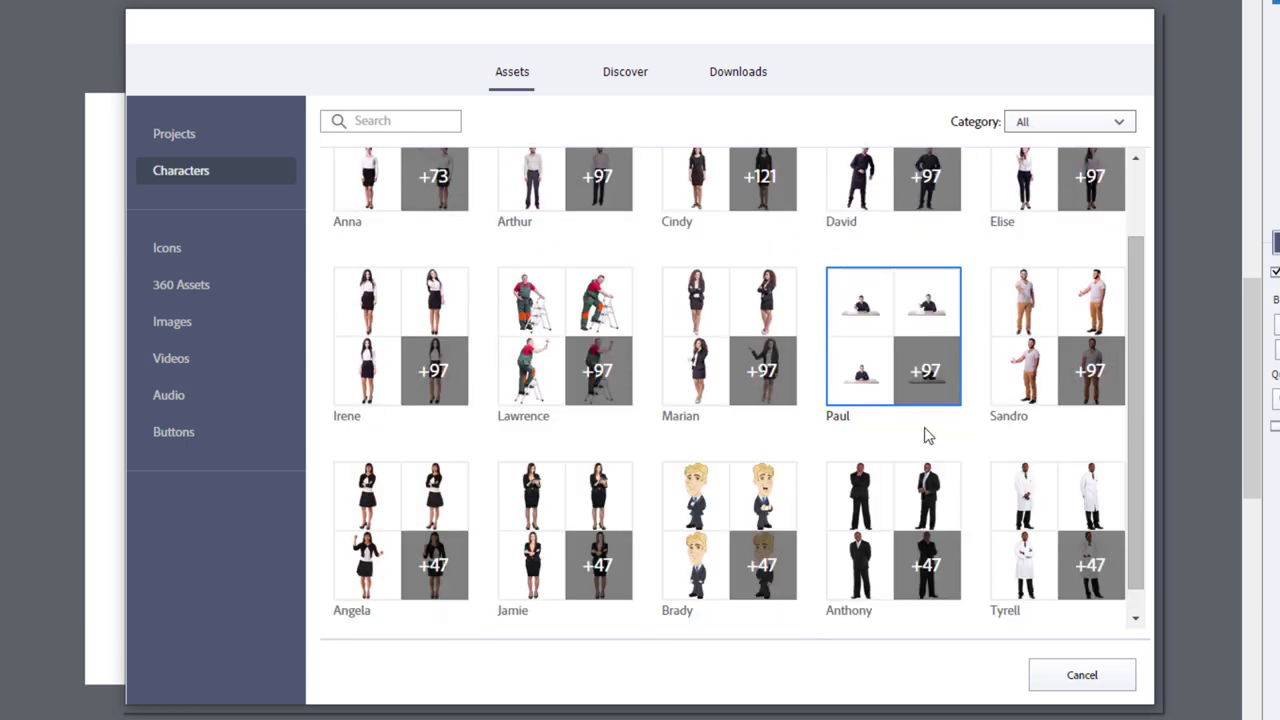
scroll(928, 371, "down", 6)
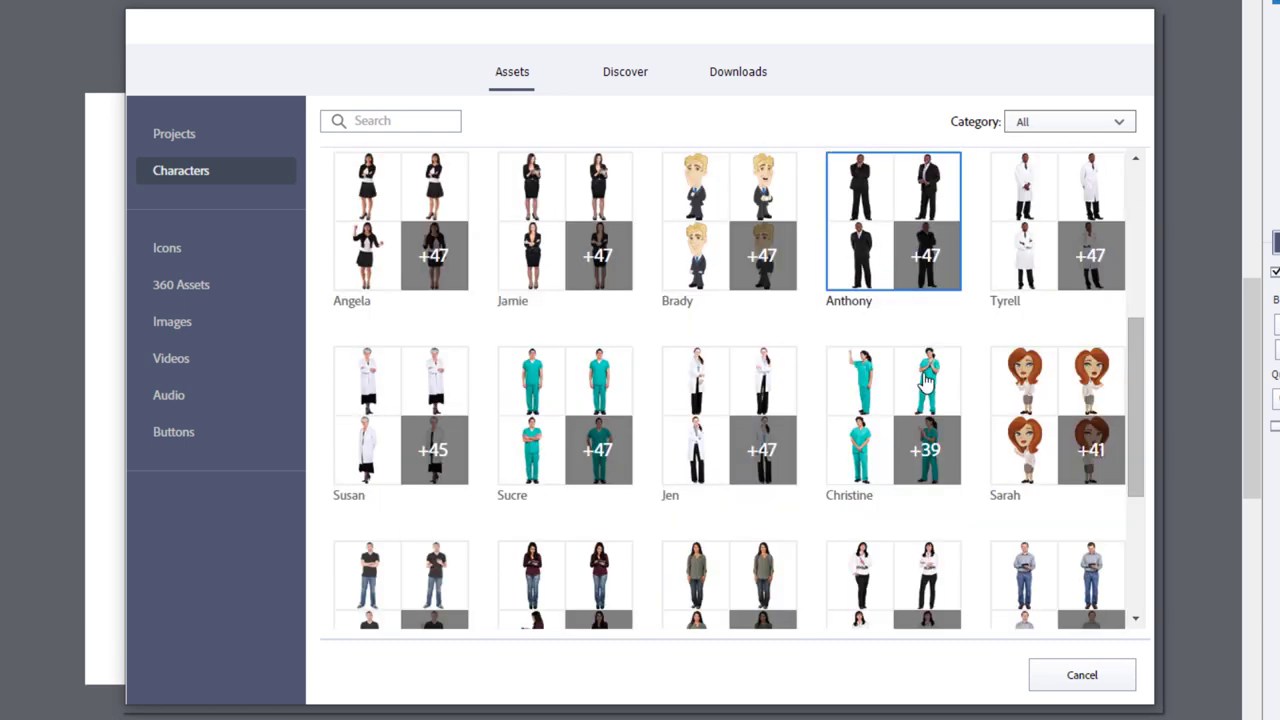
scroll(976, 259, "down", 2)
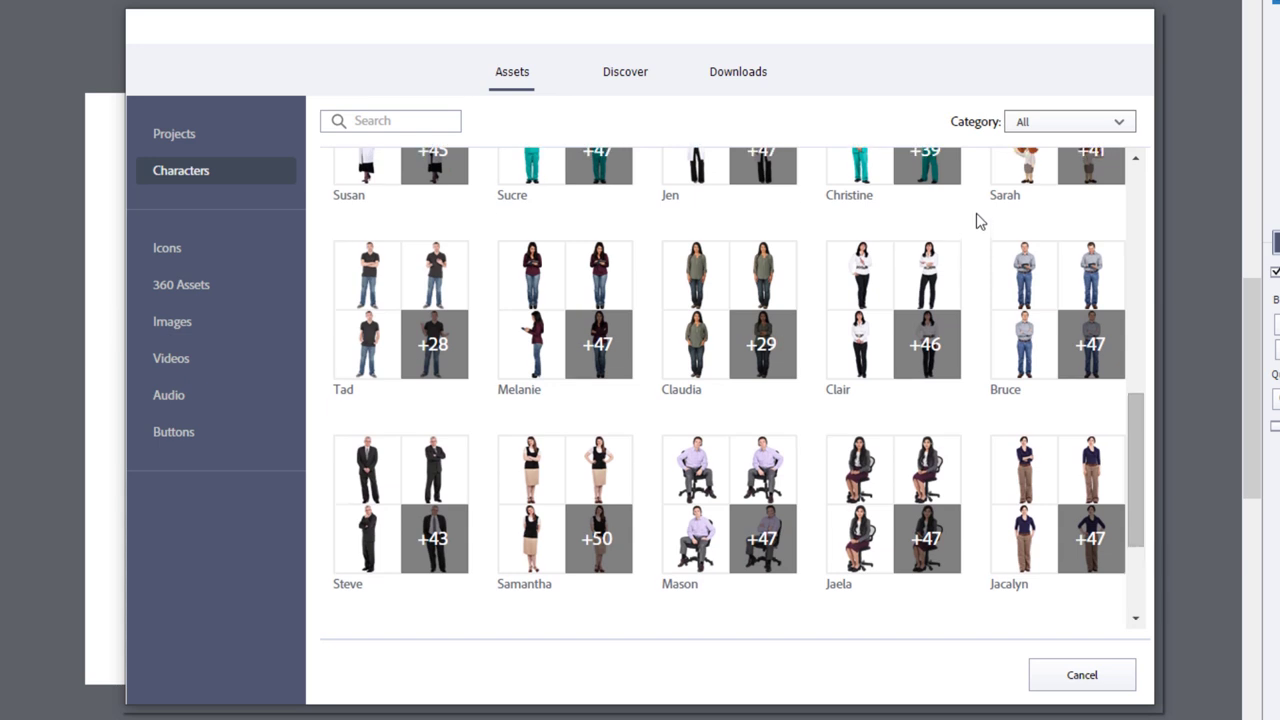
scroll(979, 221, "down", 3)
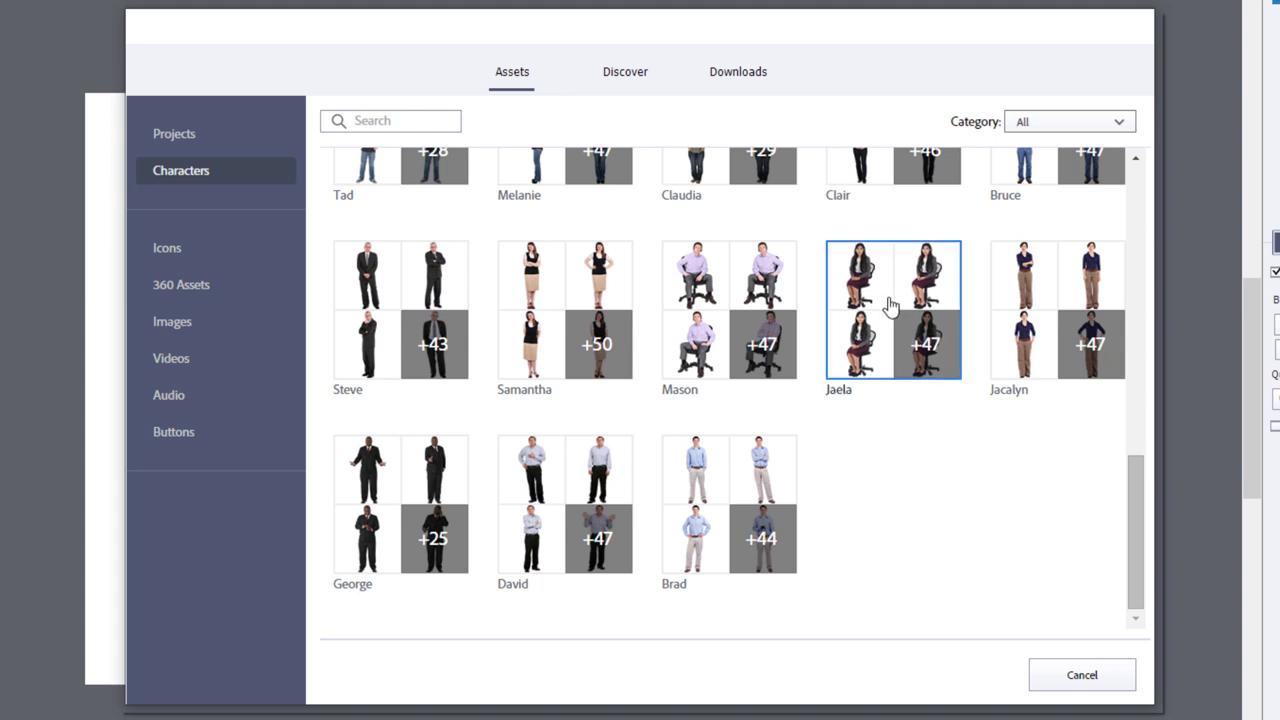
Browse the 360 assets through to the end of the list and look over the stock images
left_click(189, 291)
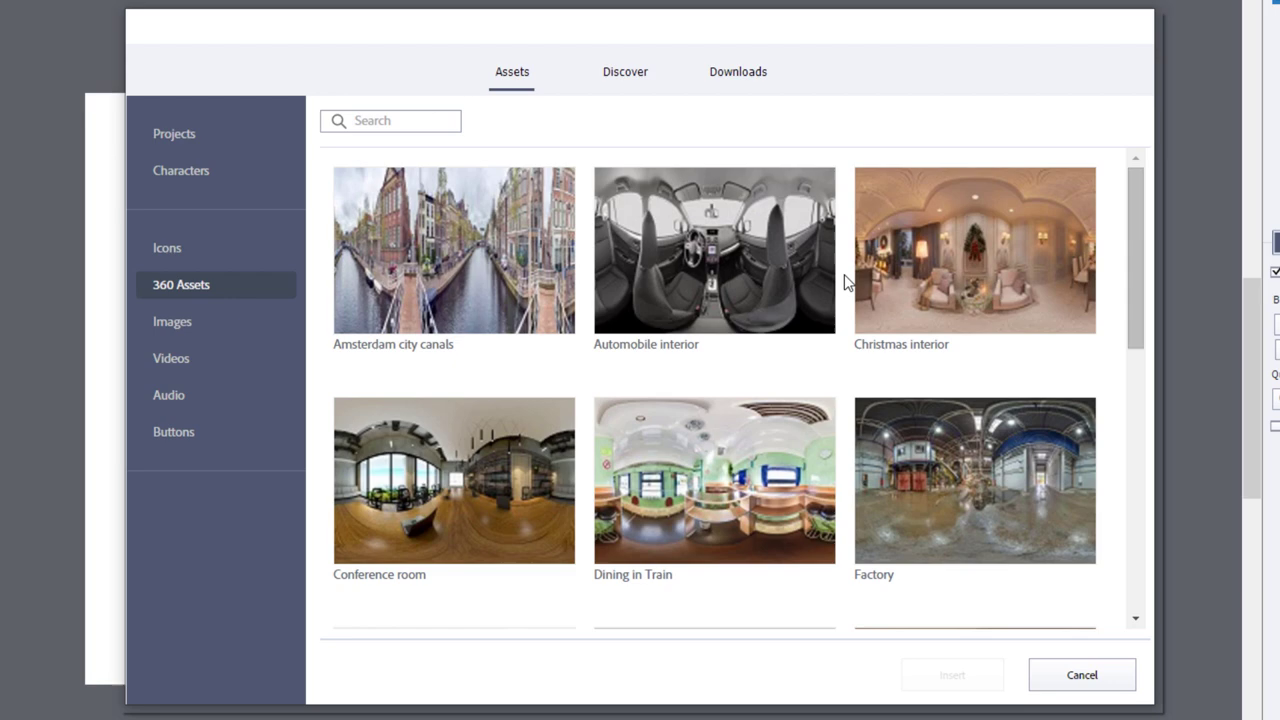
scroll(844, 282, "down", 6)
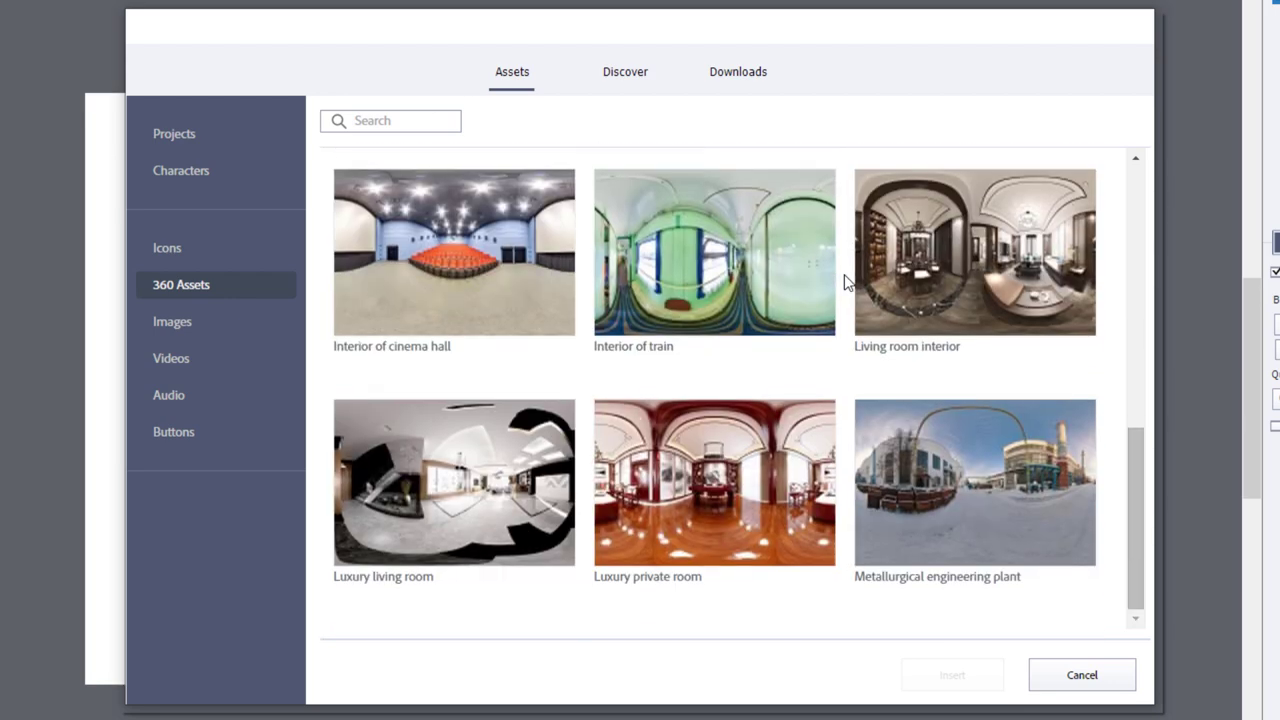
scroll(844, 282, "down", 4)
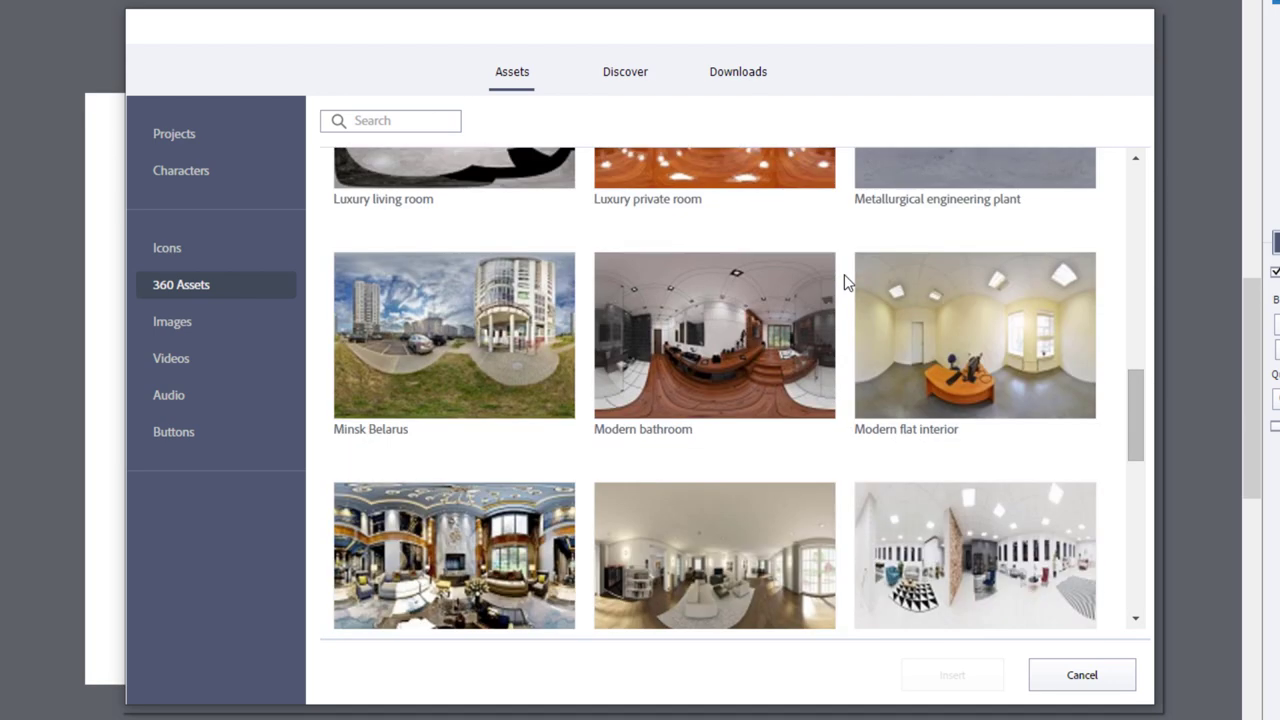
scroll(845, 282, "down", 7)
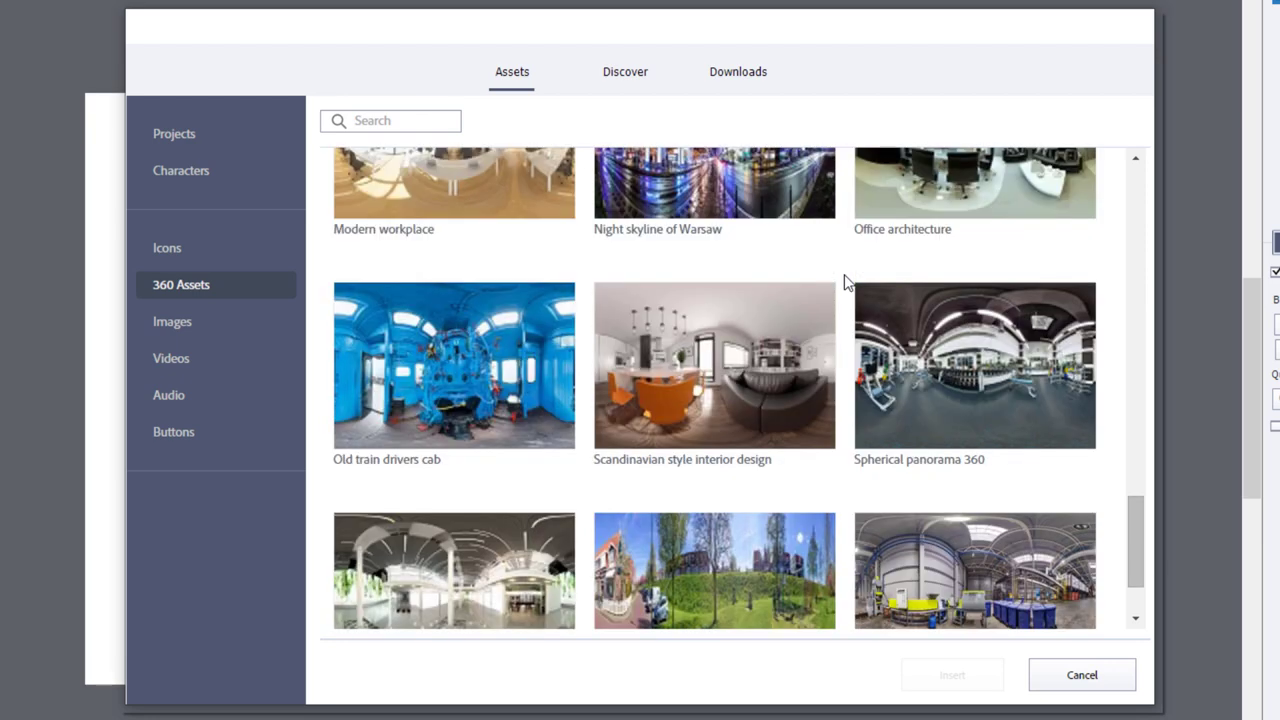
scroll(844, 282, "down", 2)
scroll(844, 282, "down", 3)
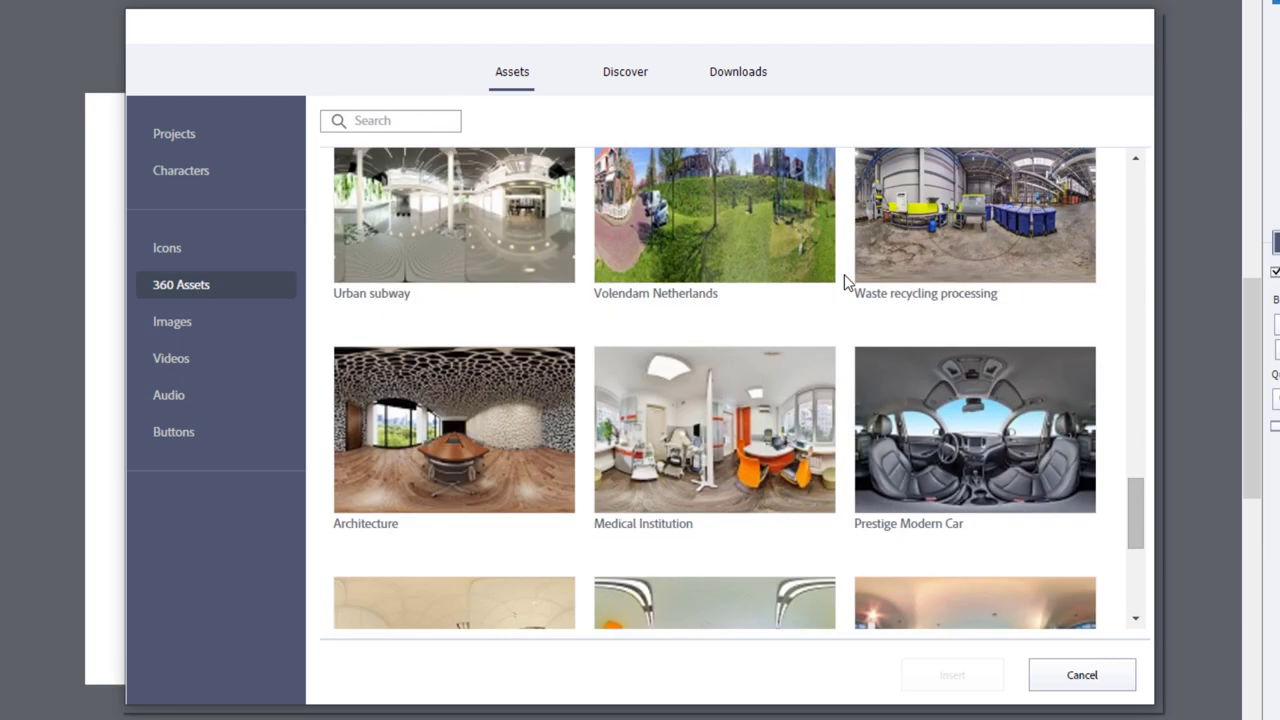
scroll(844, 282, "down", 2)
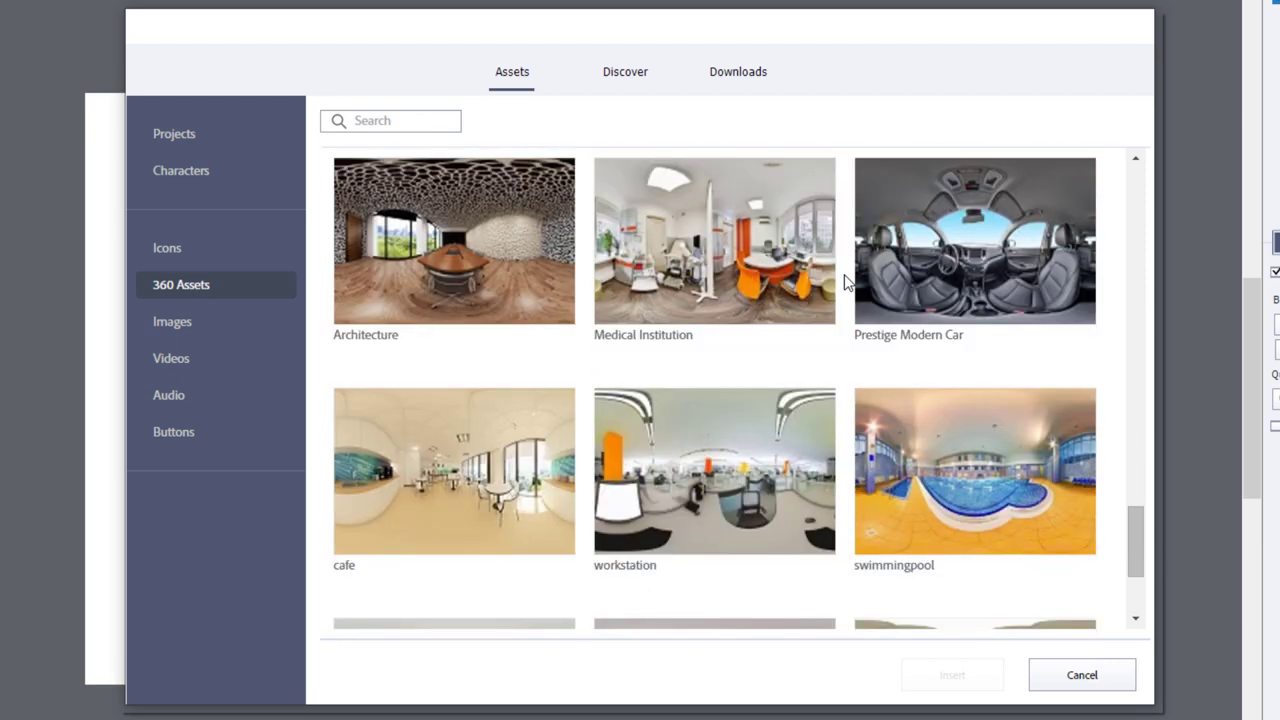
scroll(844, 282, "down", 3)
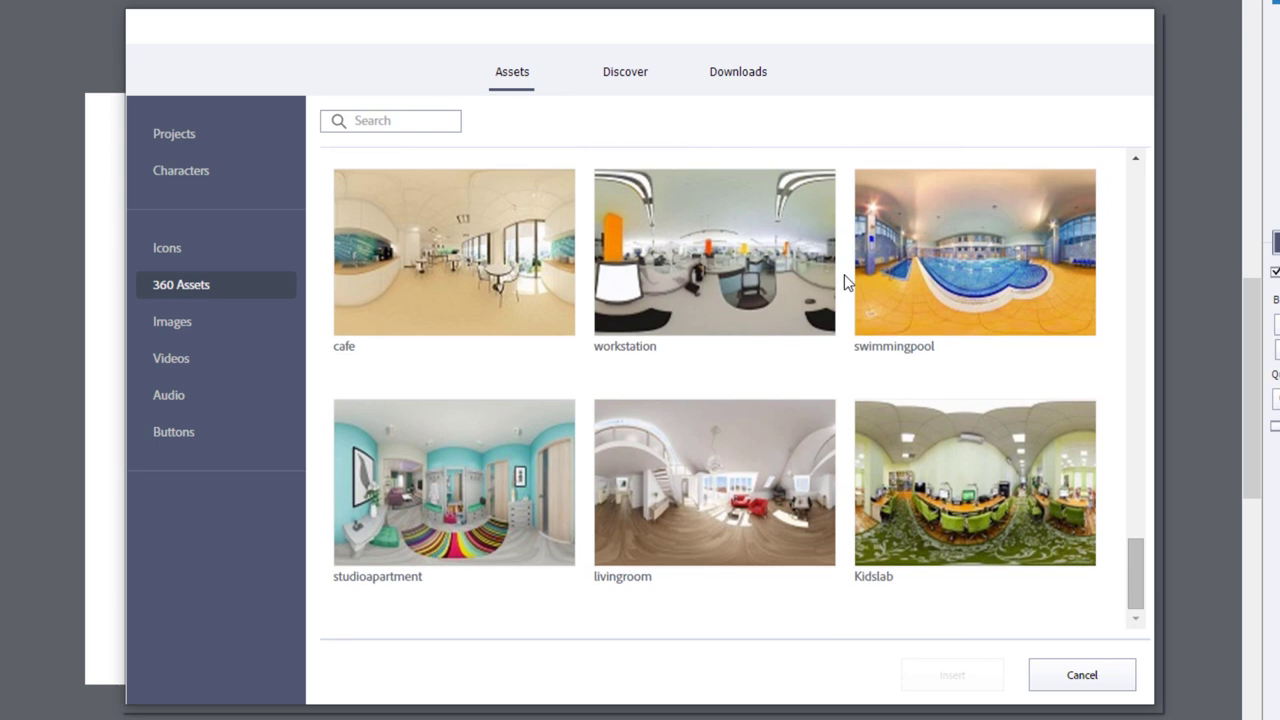
left_click(190, 332)
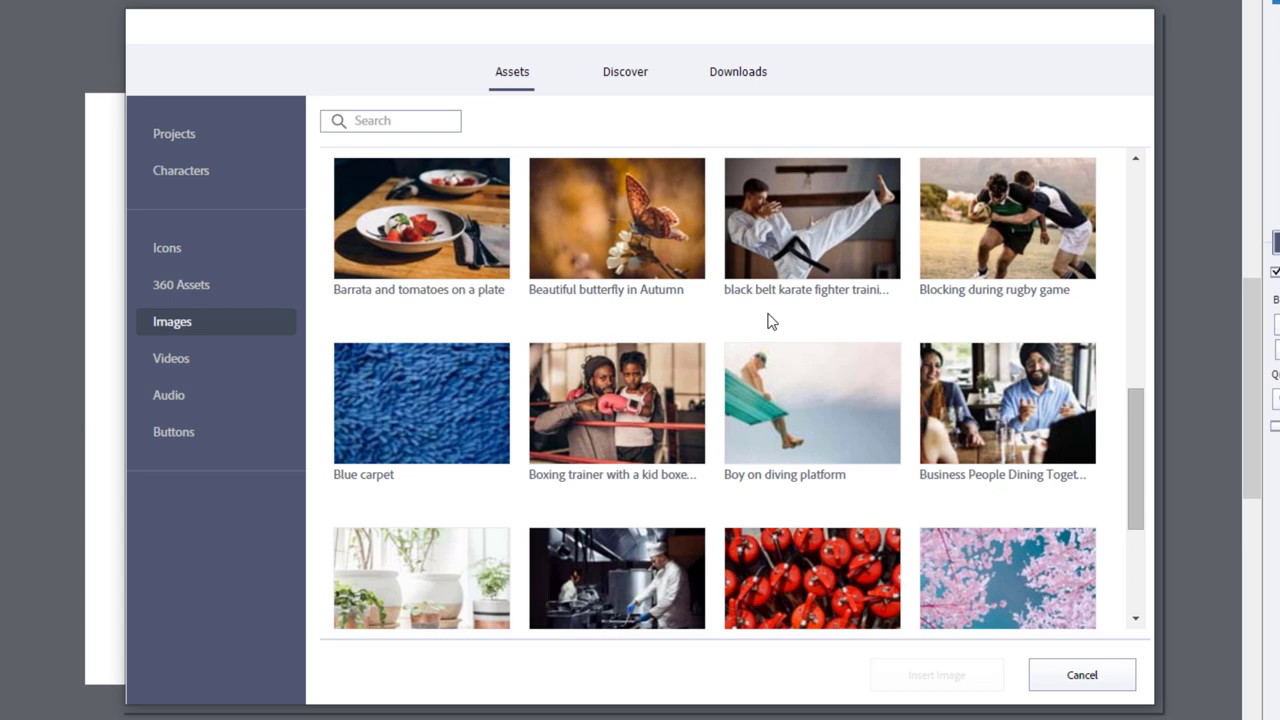
scroll(803, 313, "down", 6)
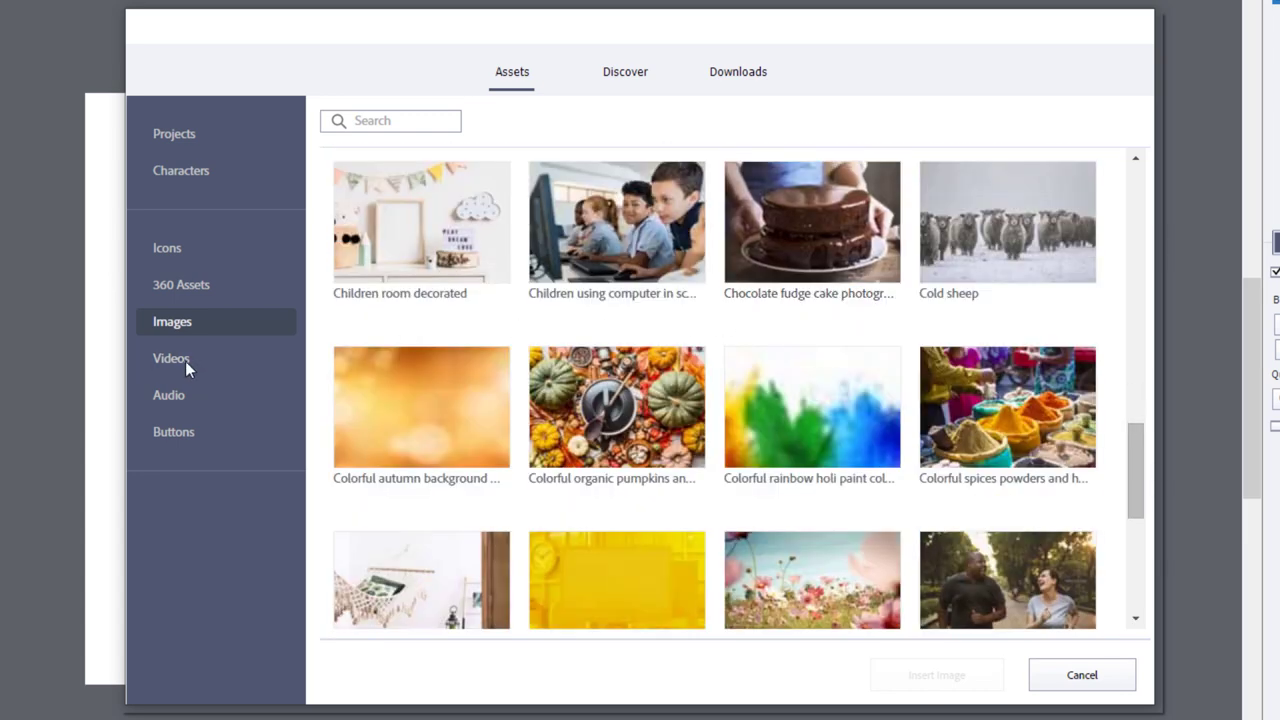
Insert the Cosmos stock video as a slide video shown on the stage, modifying the slide duration to accommodate it
left_click(186, 369)
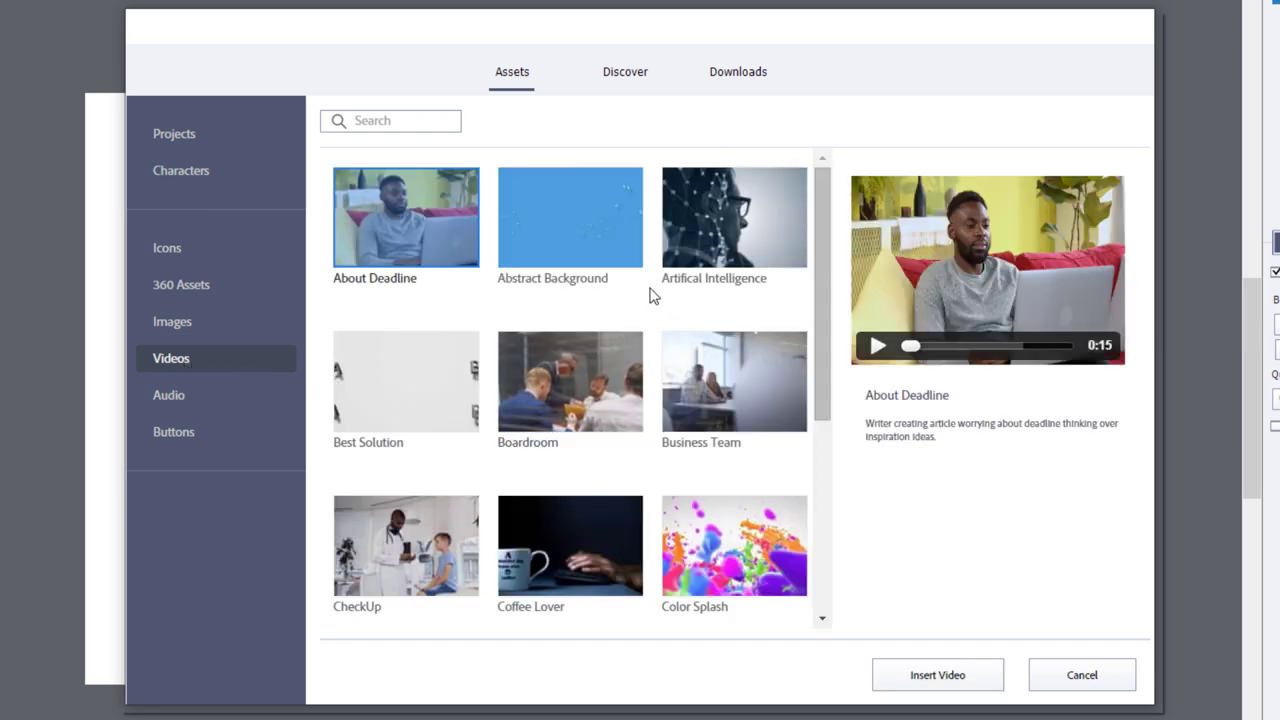
scroll(650, 296, "down", 3)
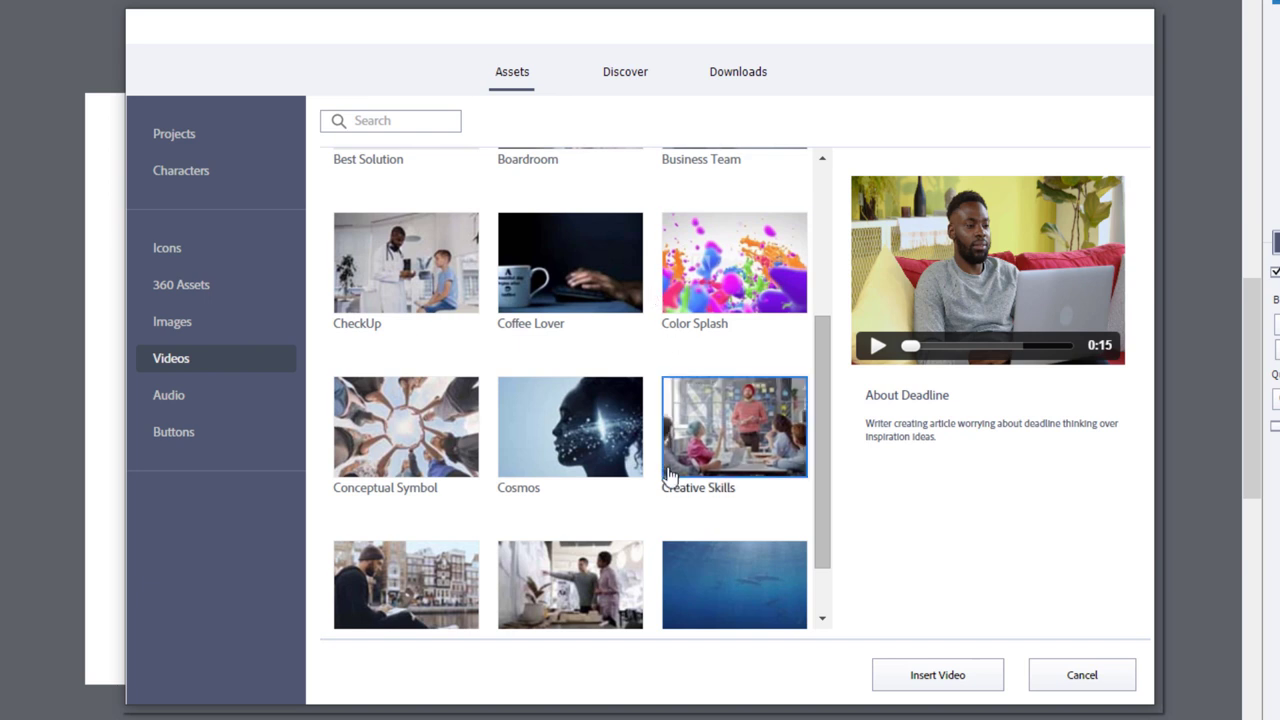
left_click(579, 440)
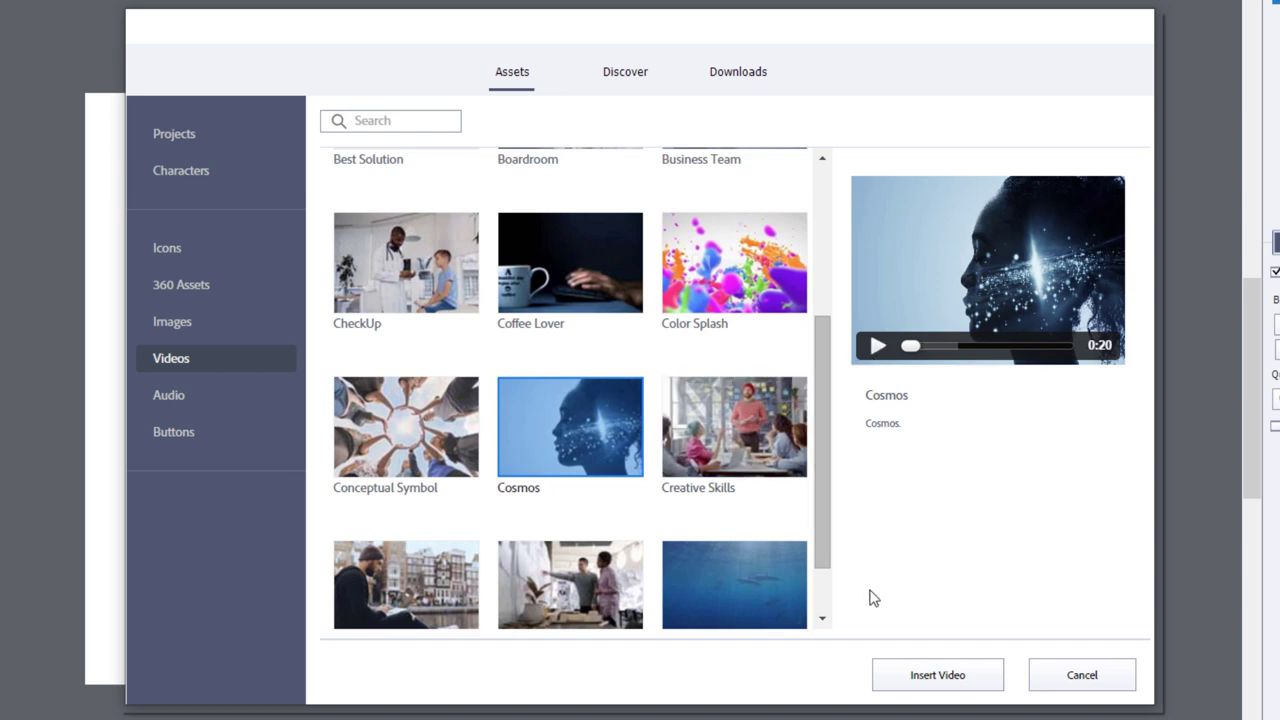
left_click(948, 680)
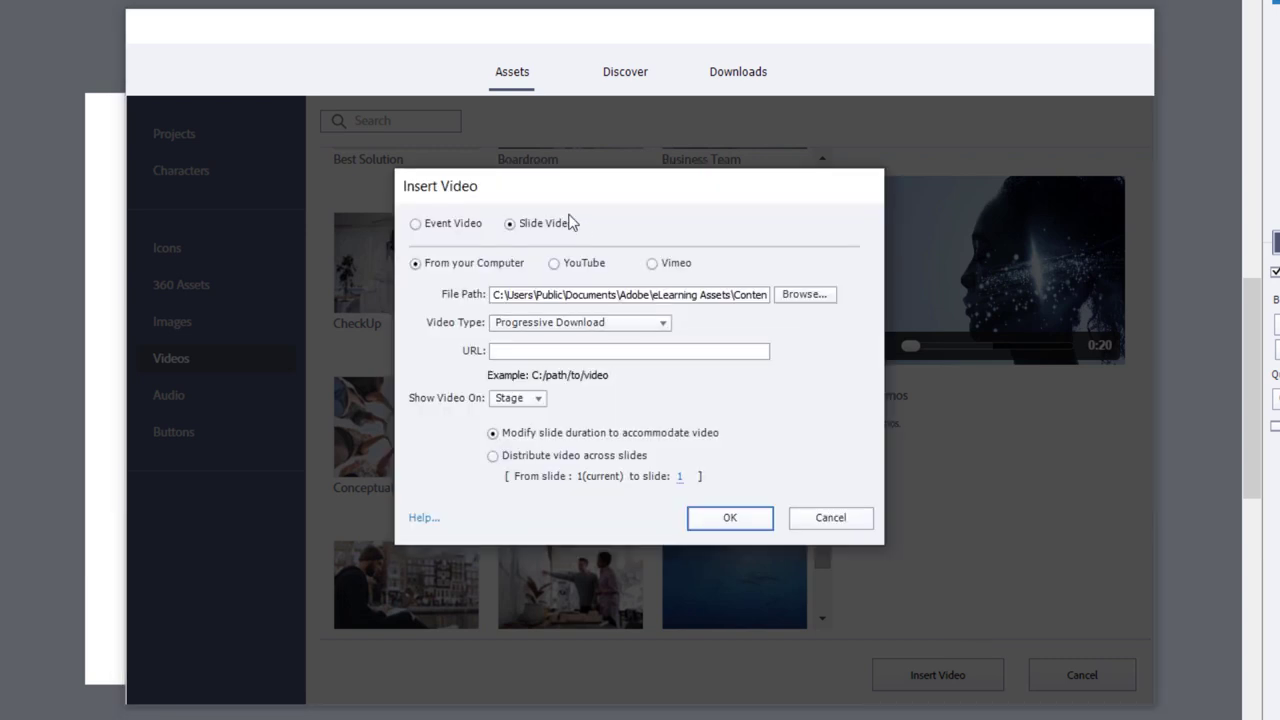
left_click(453, 224)
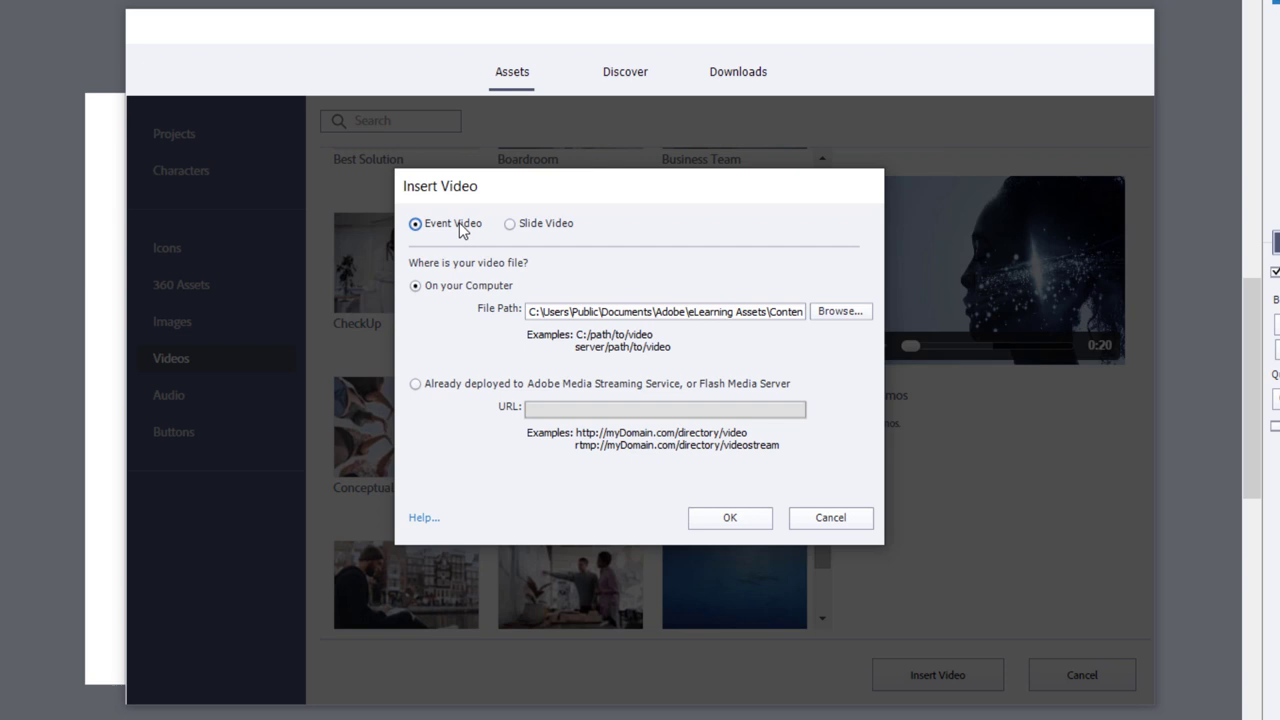
left_click(558, 230)
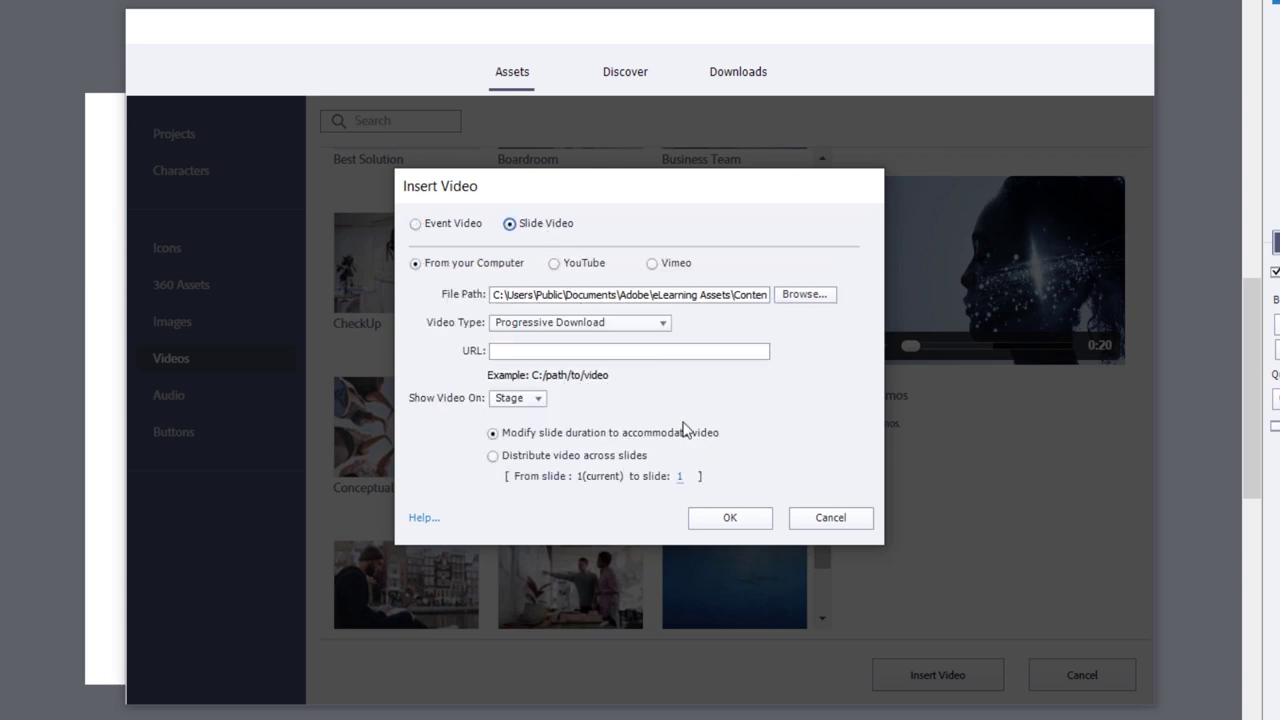
left_click(738, 517)
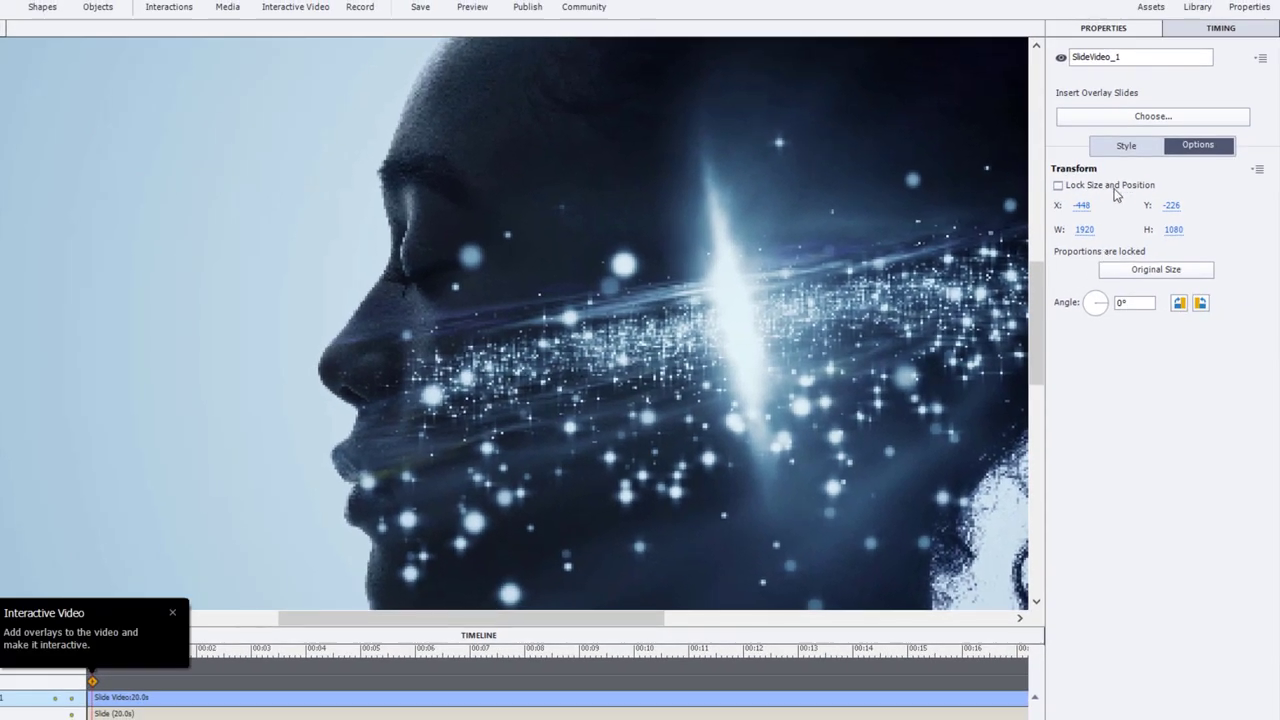
Set the video's X and Y to 0 and its proportional width to 1024, and center it vertically on the slide
left_click(1082, 205)
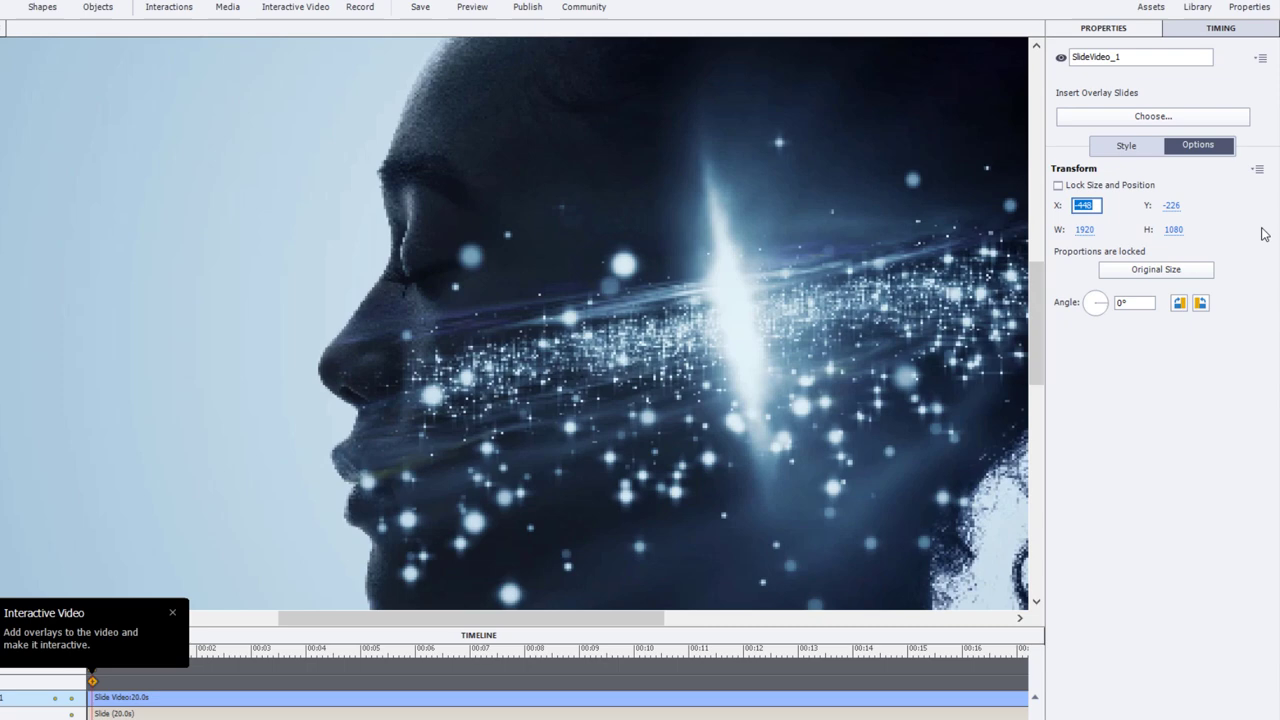
type("0")
key("Tab")
type("1024")
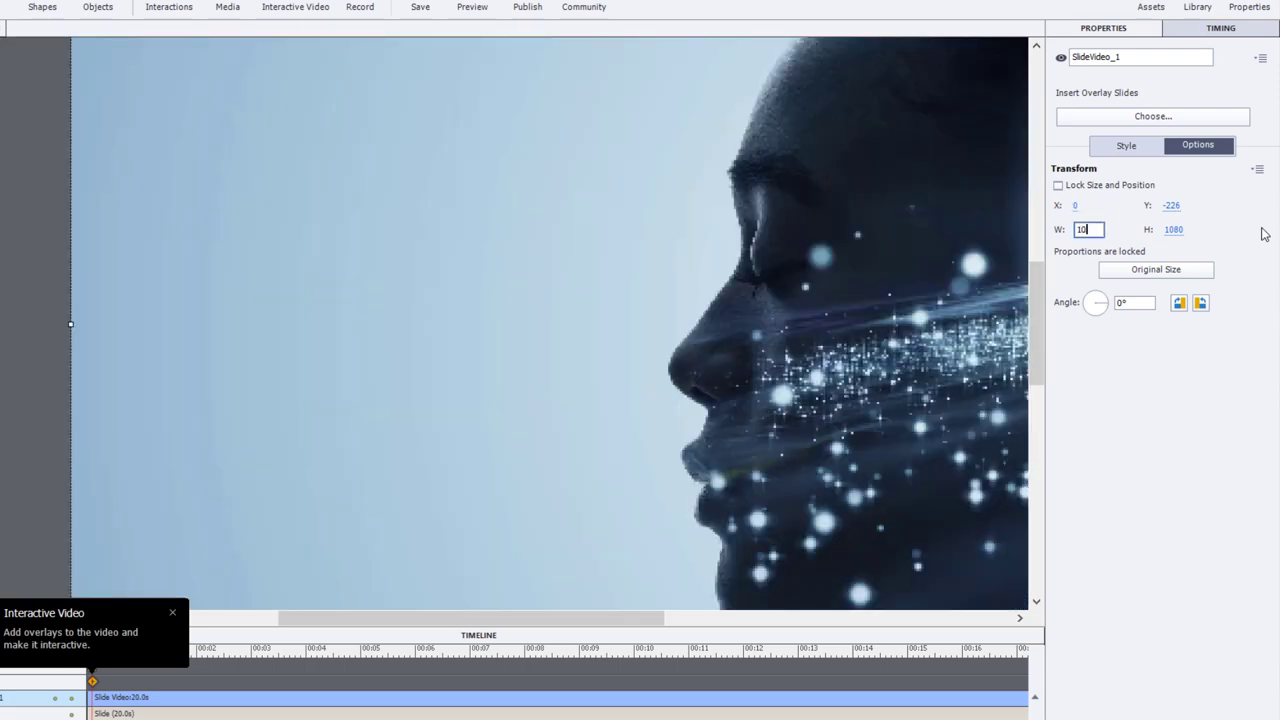
key("Tab")
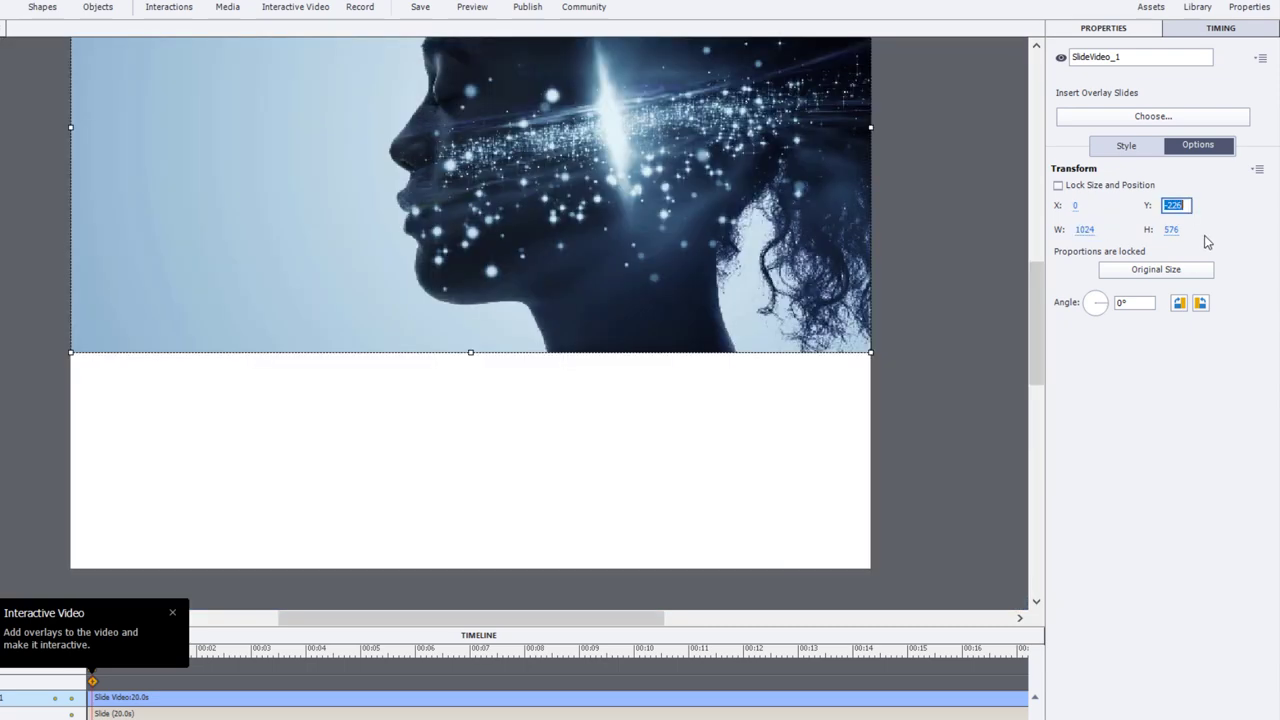
type("0")
key("Return")
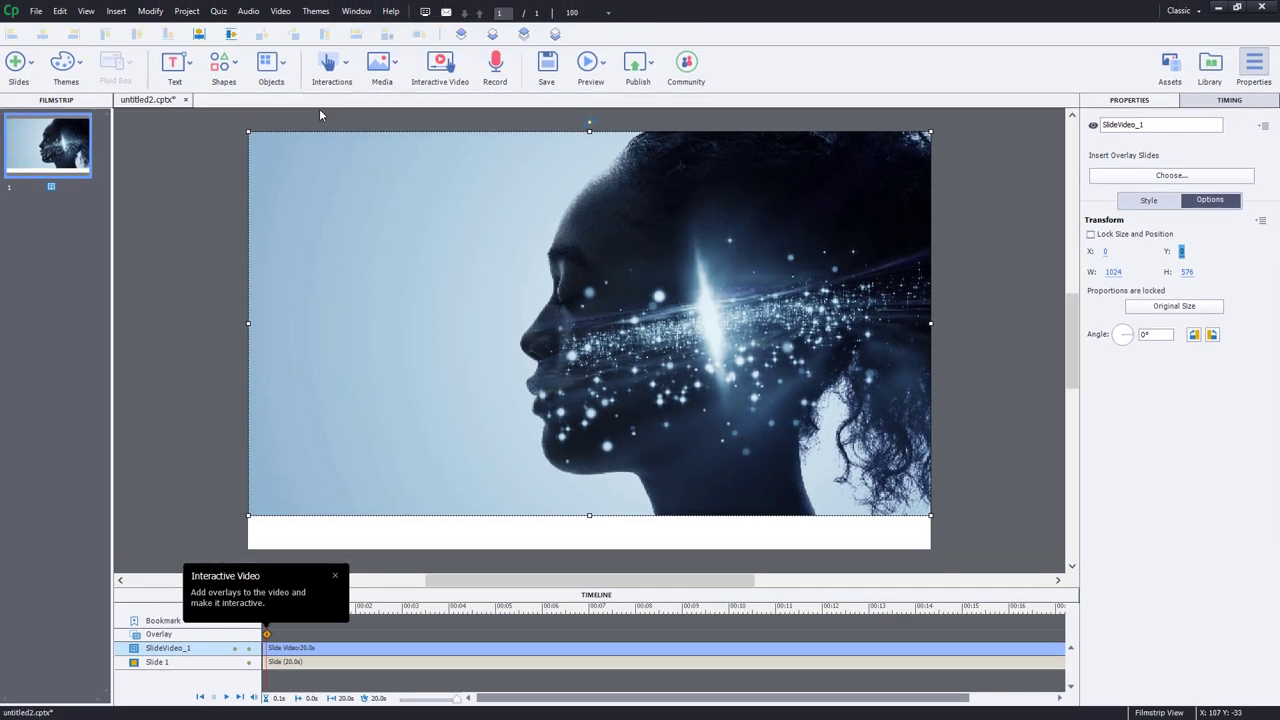
left_click(230, 36)
Give the slide a custom solid background in black behind the video
left_click(1020, 309)
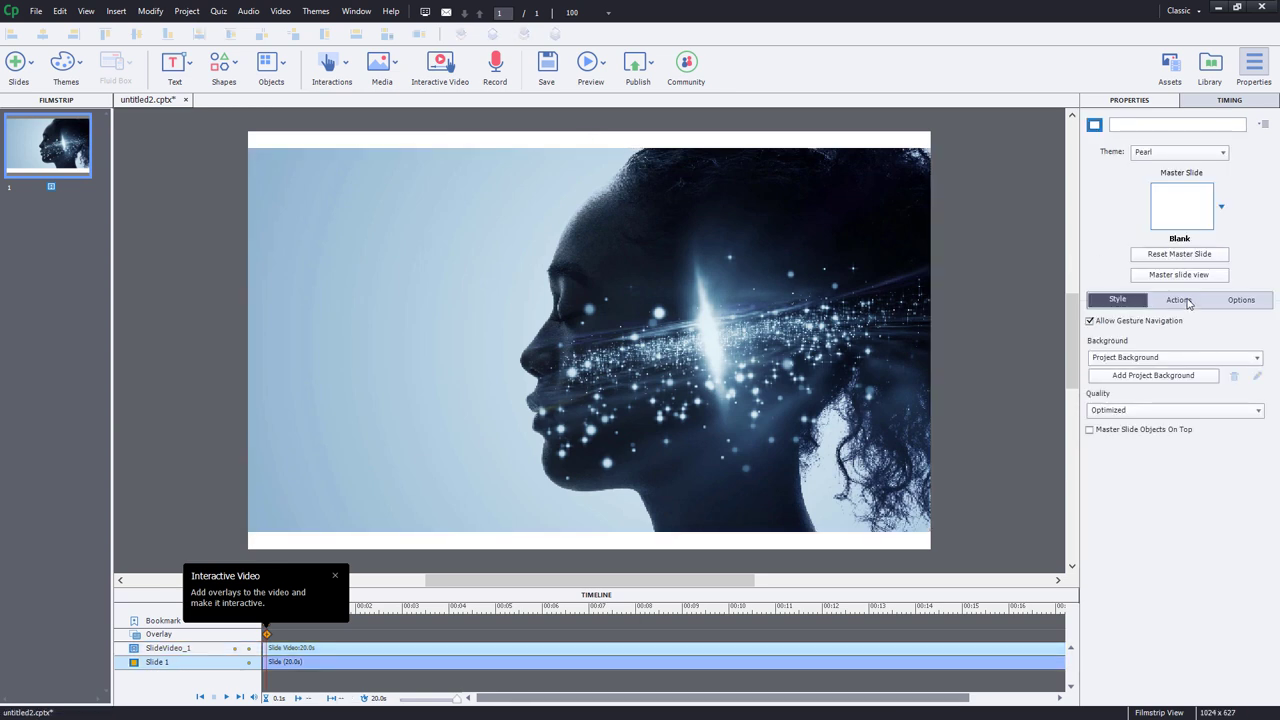
left_click(1114, 360)
left_click(1116, 402)
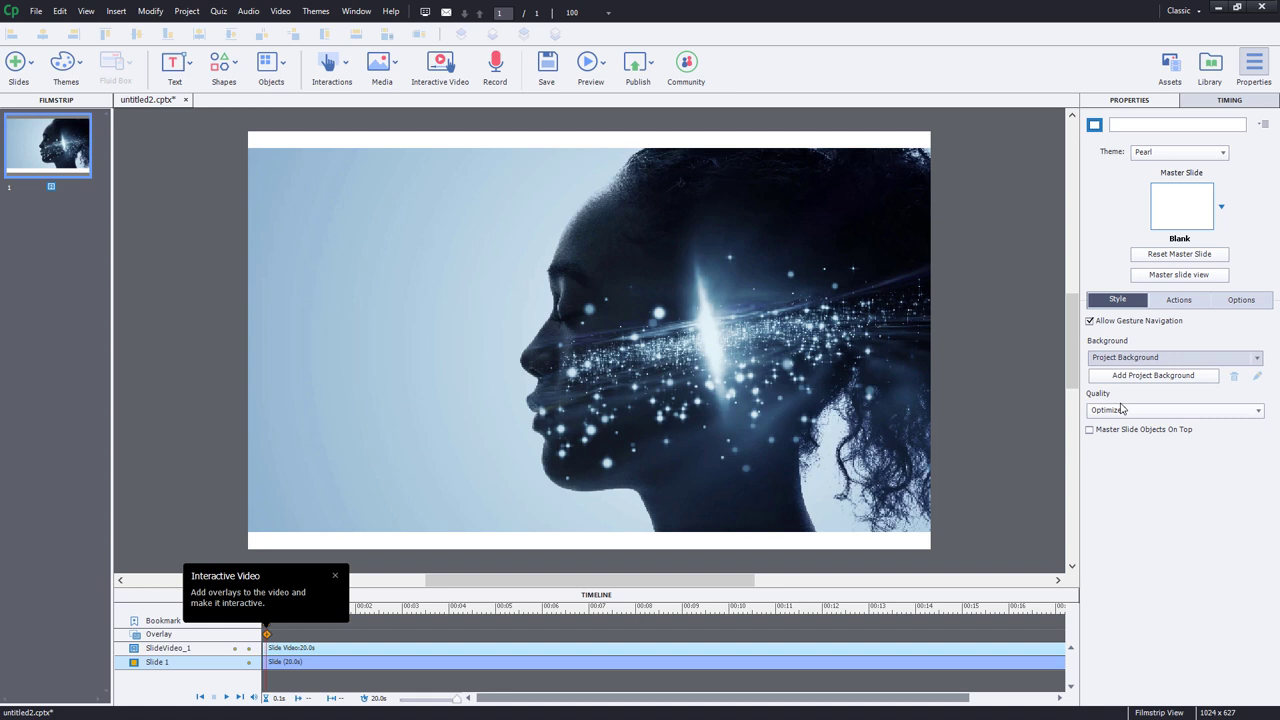
left_click(1124, 394)
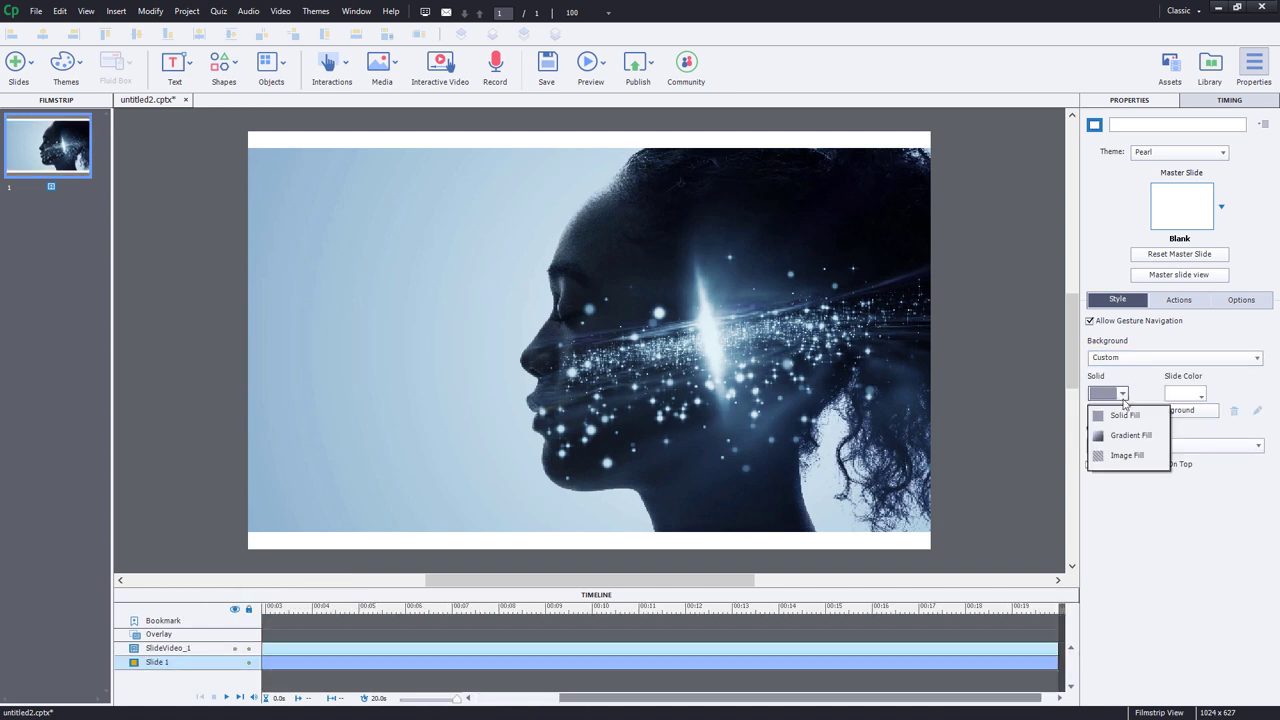
left_click(1120, 408)
left_click(1208, 396)
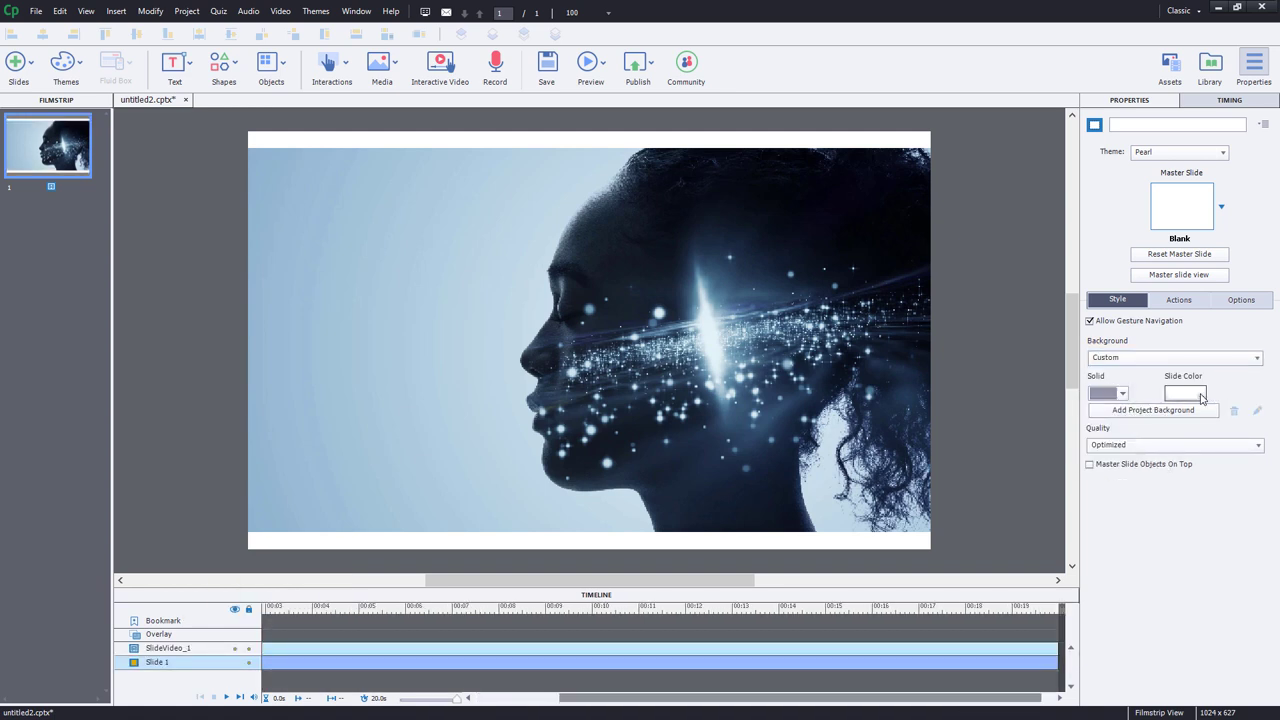
left_click(1141, 453)
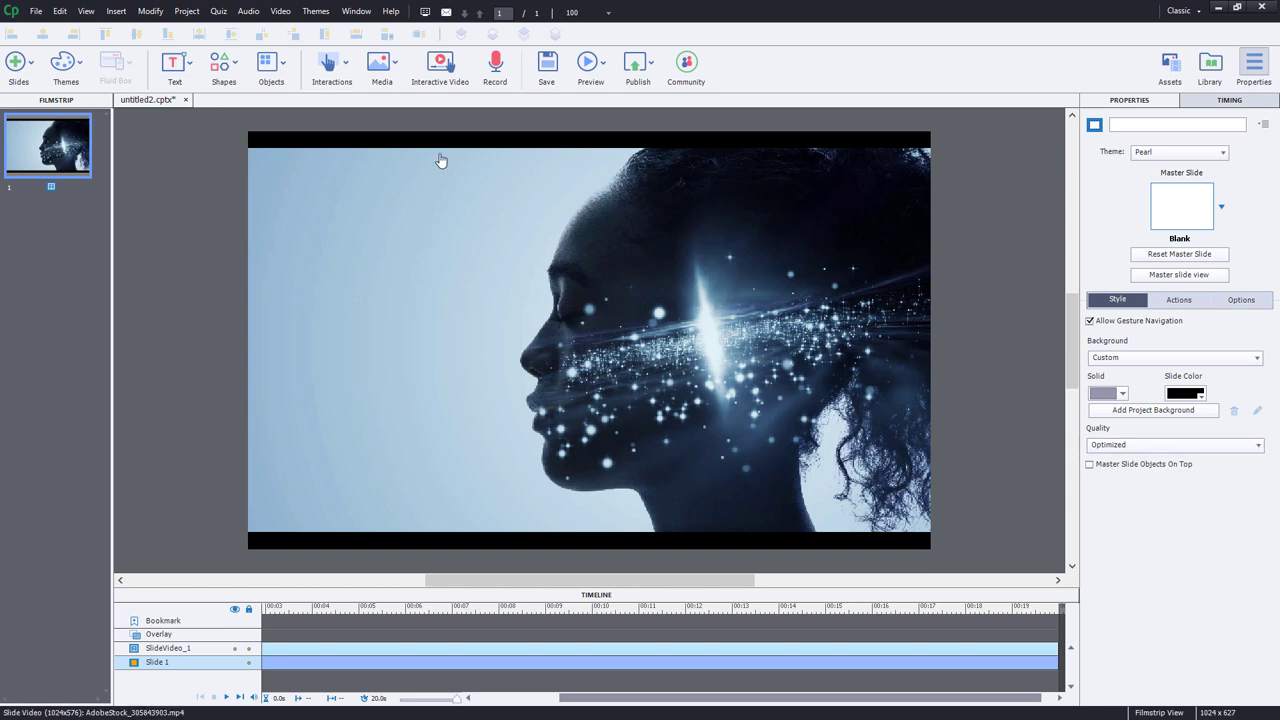
Add a text caption to the video slide and deselect it
left_click(188, 62)
left_click(200, 100)
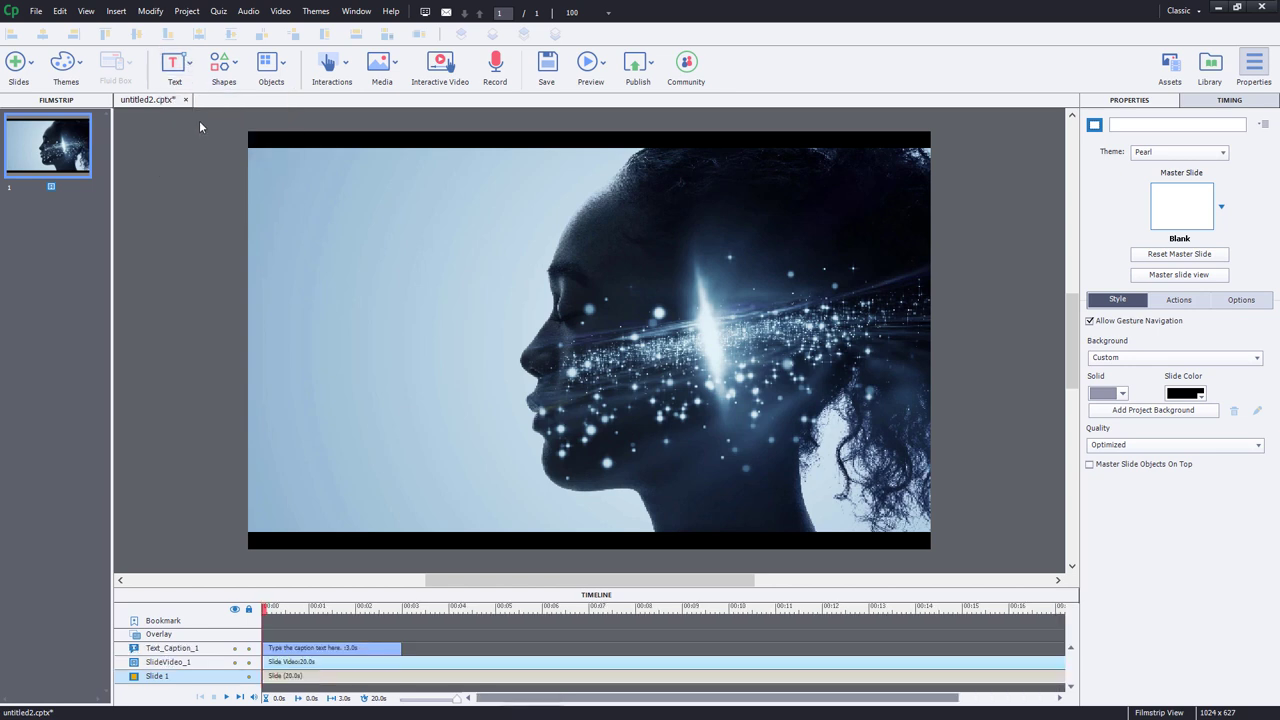
left_click(210, 316)
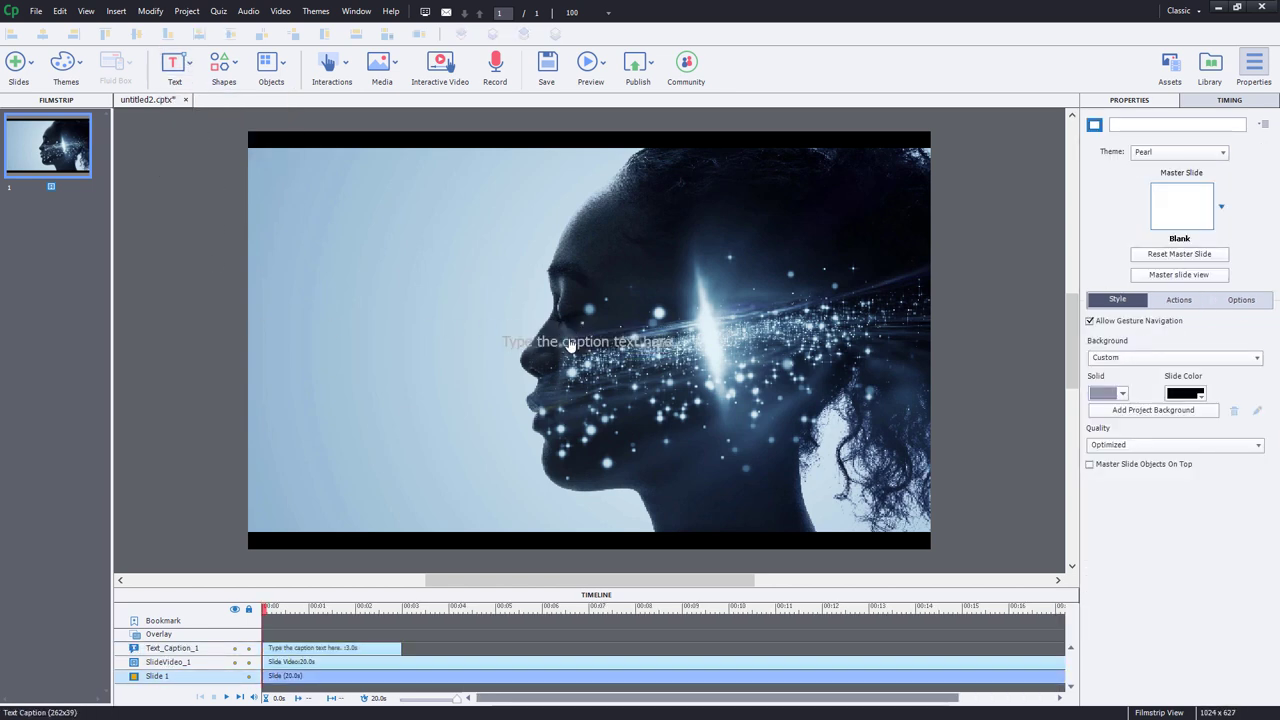
Move the text caption to the empty area in front of the face's profile and enlarge it to about 342 x 428
left_click(494, 338)
left_click_drag(570, 340, 348, 201)
left_click_drag(448, 214, 504, 474)
Format the caption text in black Arial at size 50
left_click(1106, 545)
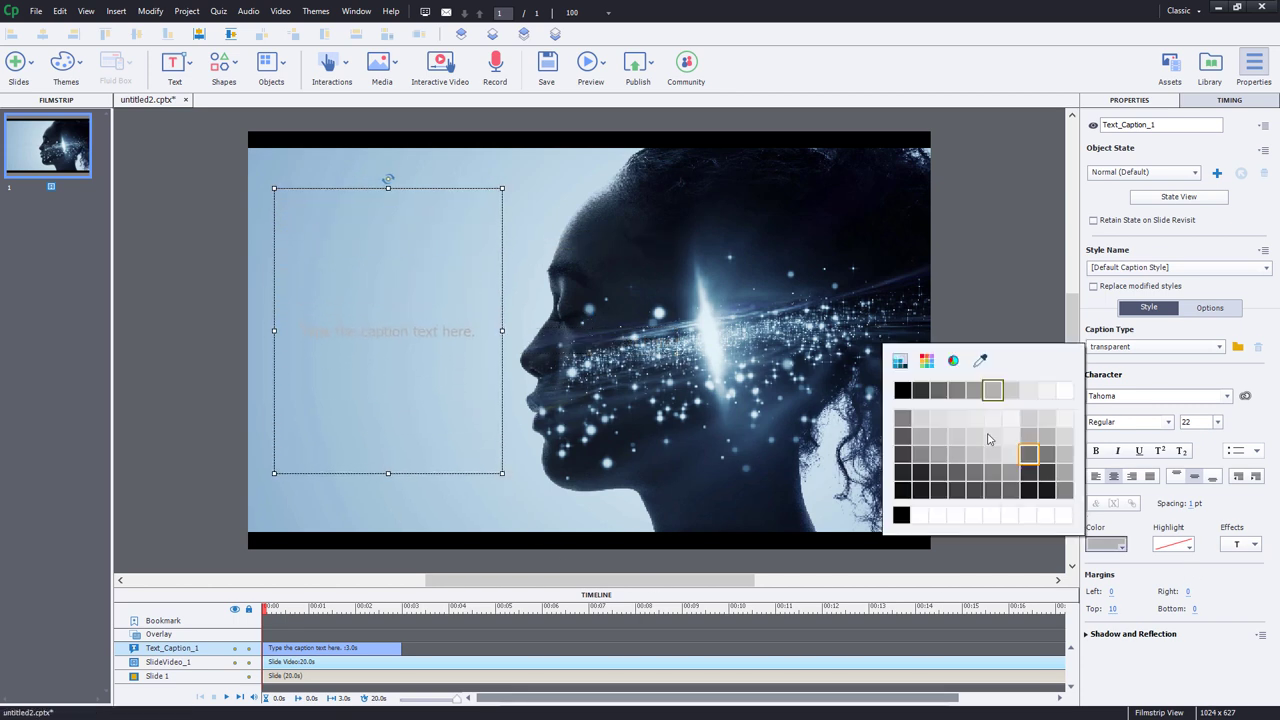
left_click(901, 390)
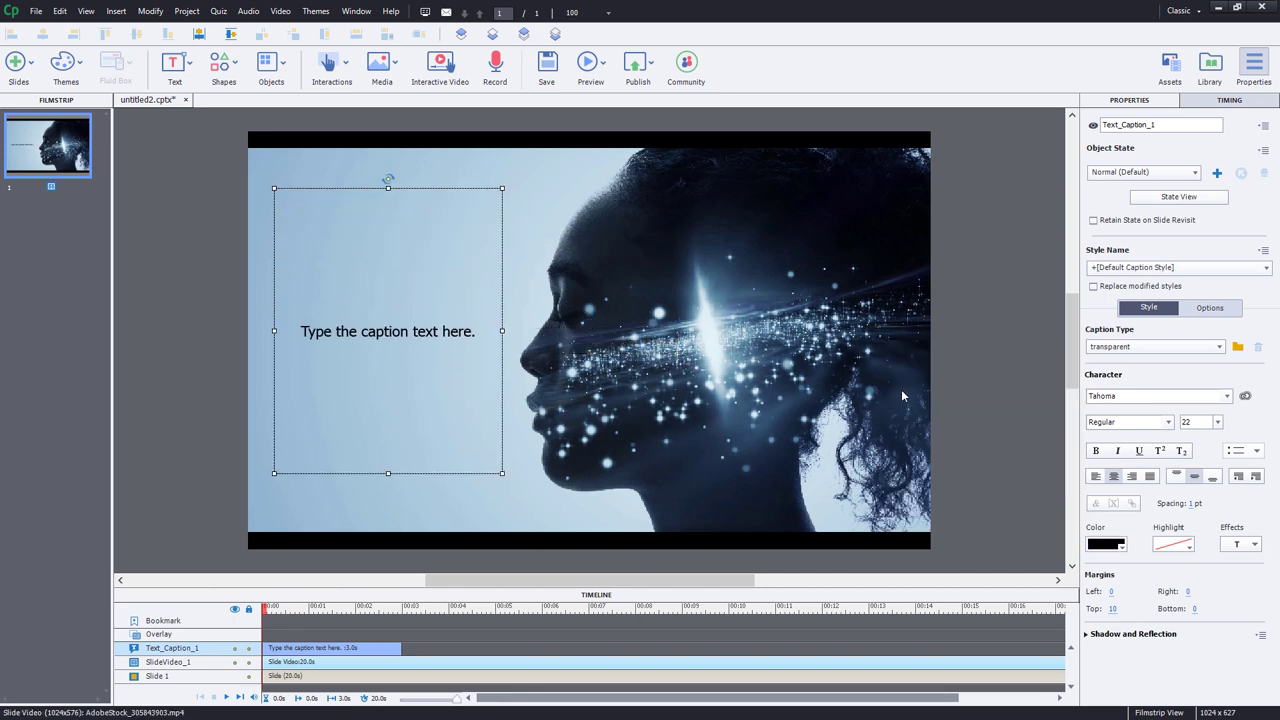
double_click(1118, 395)
key("BackSpace")
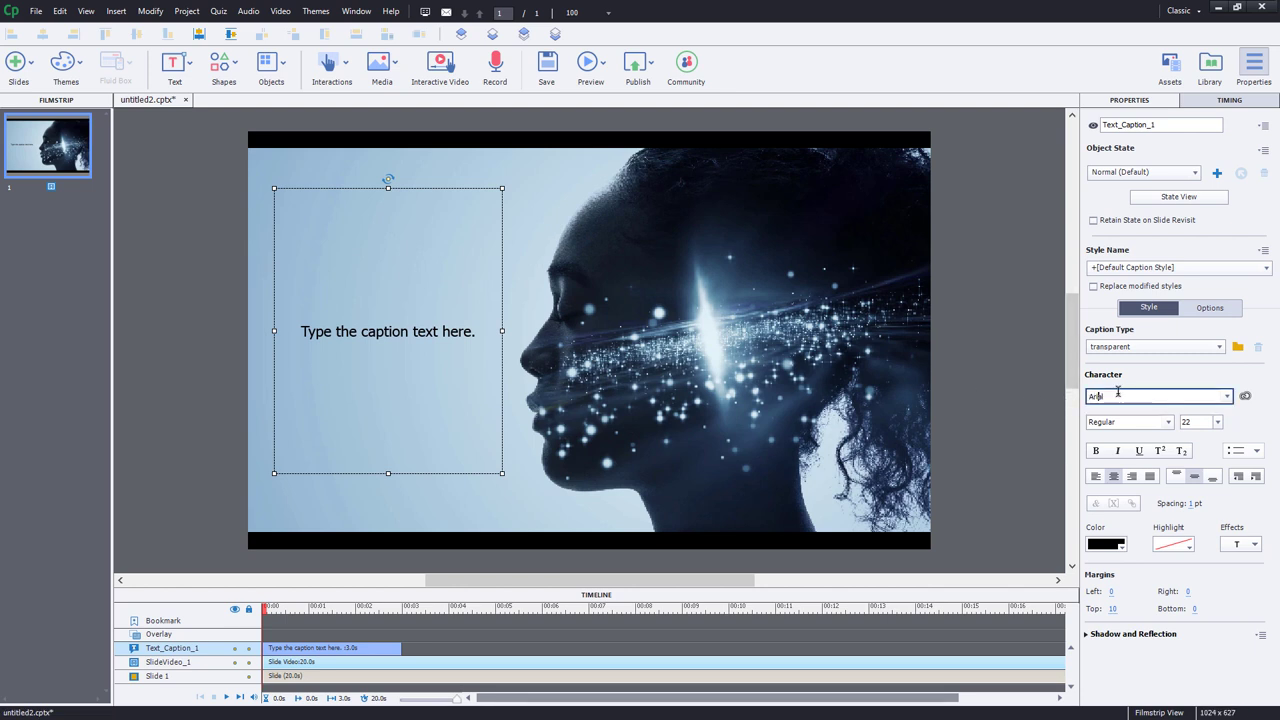
type("Tahoma")
left_click_drag(1202, 424, 1202, 420)
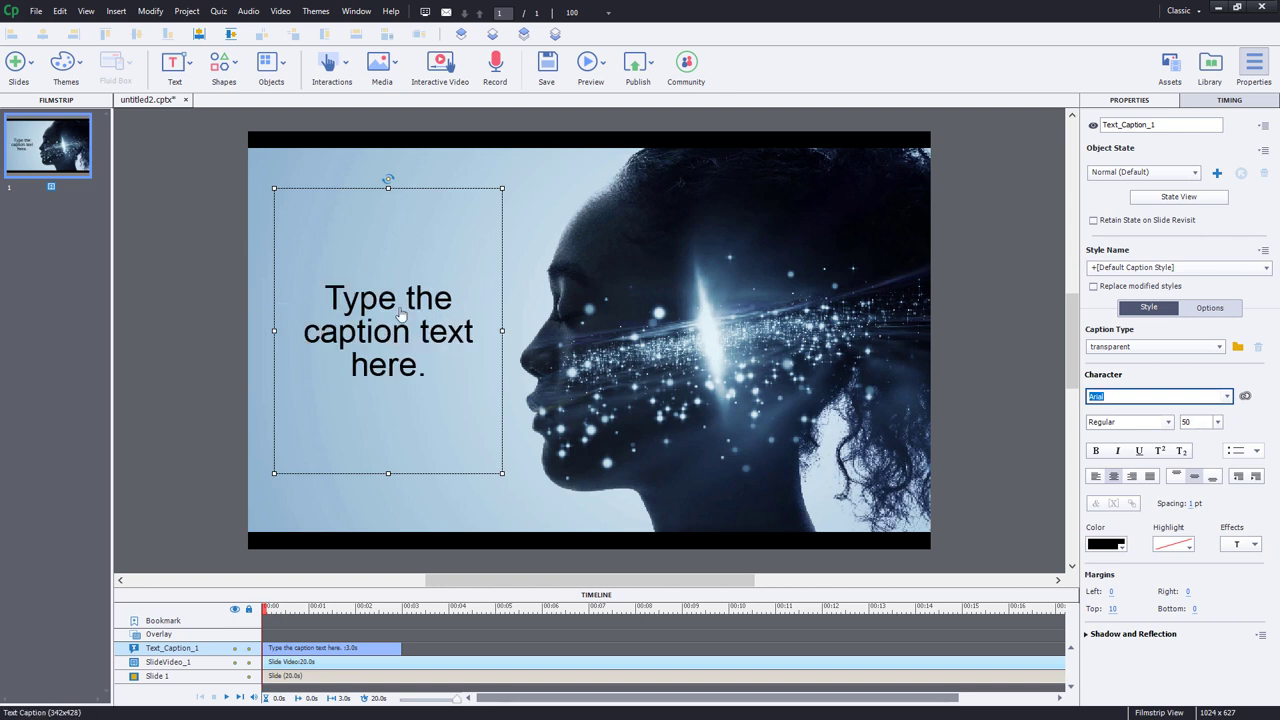
Replace the caption text with "Welcome to the Course" and extend its display to the rest of the slide
double_click(368, 300)
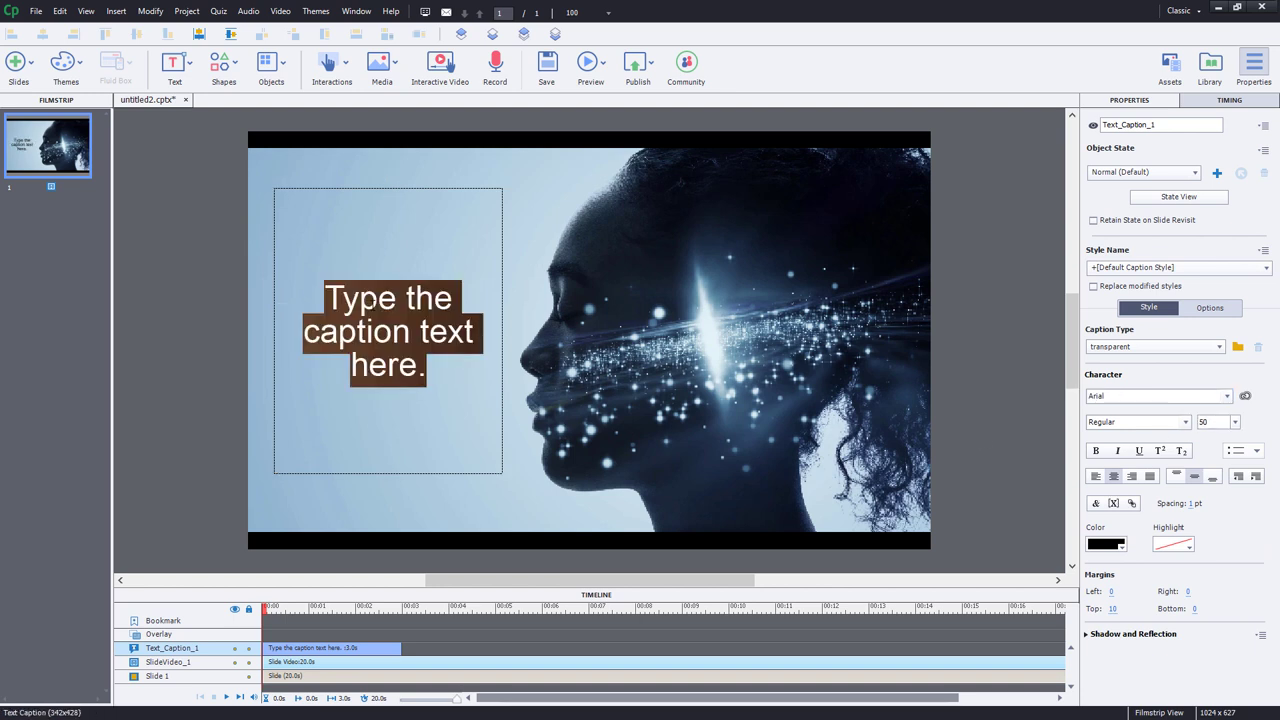
type("Welcome to the ")
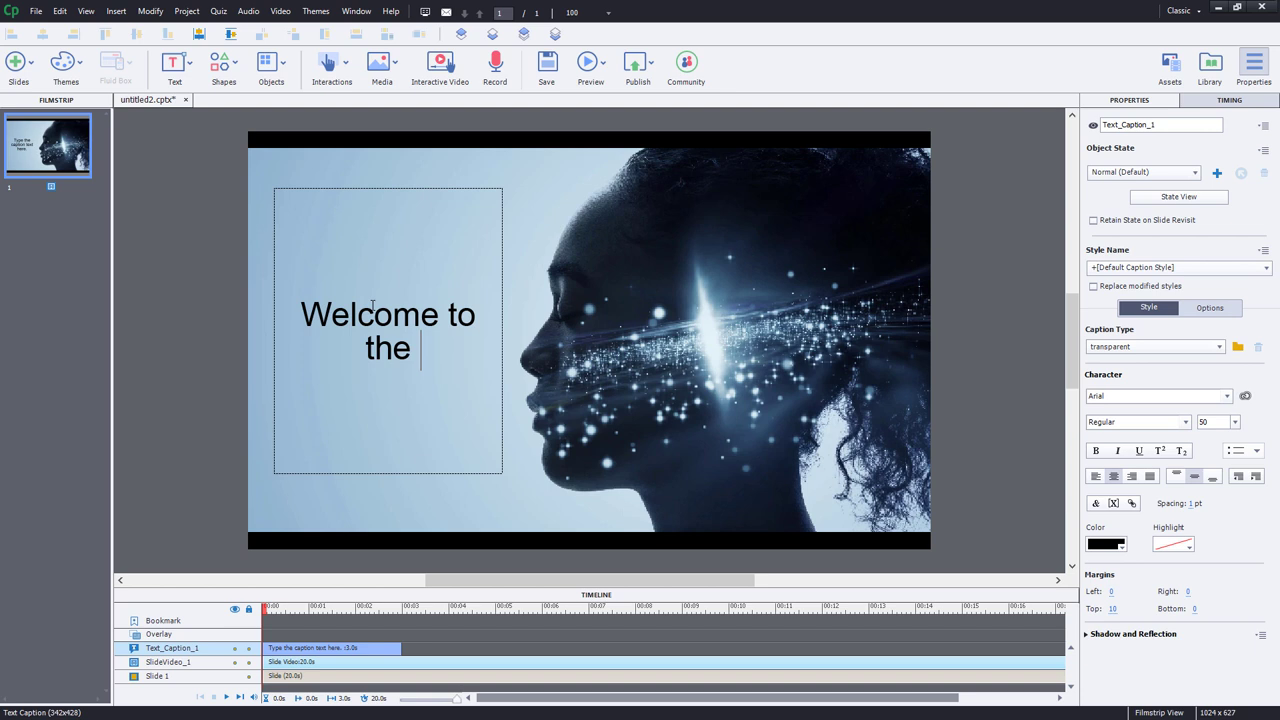
type("Course")
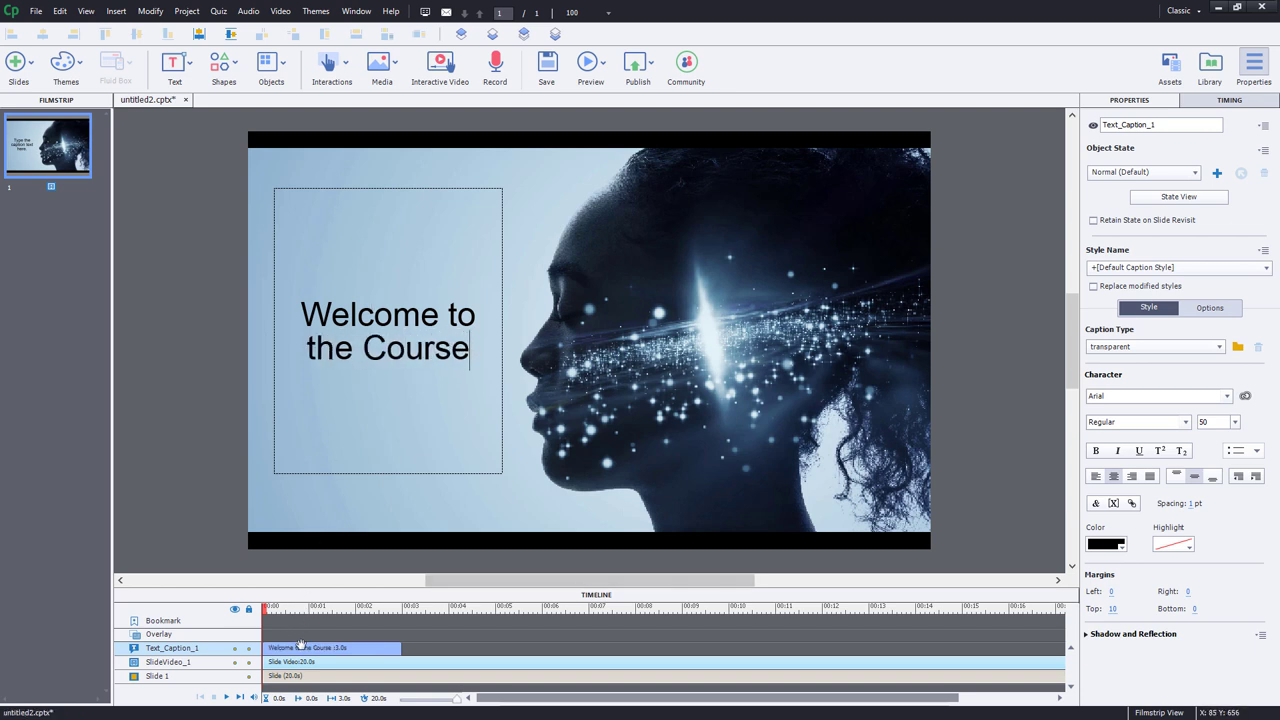
key("ctrl+e")
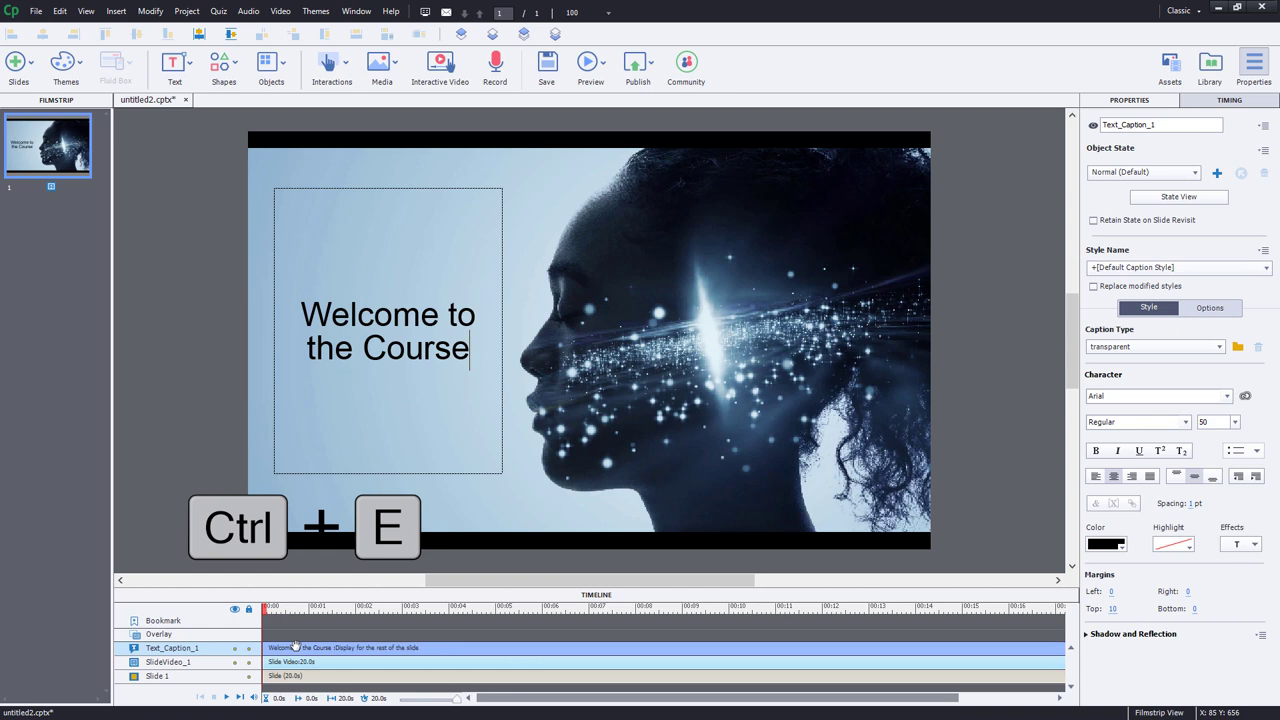
left_click(183, 455)
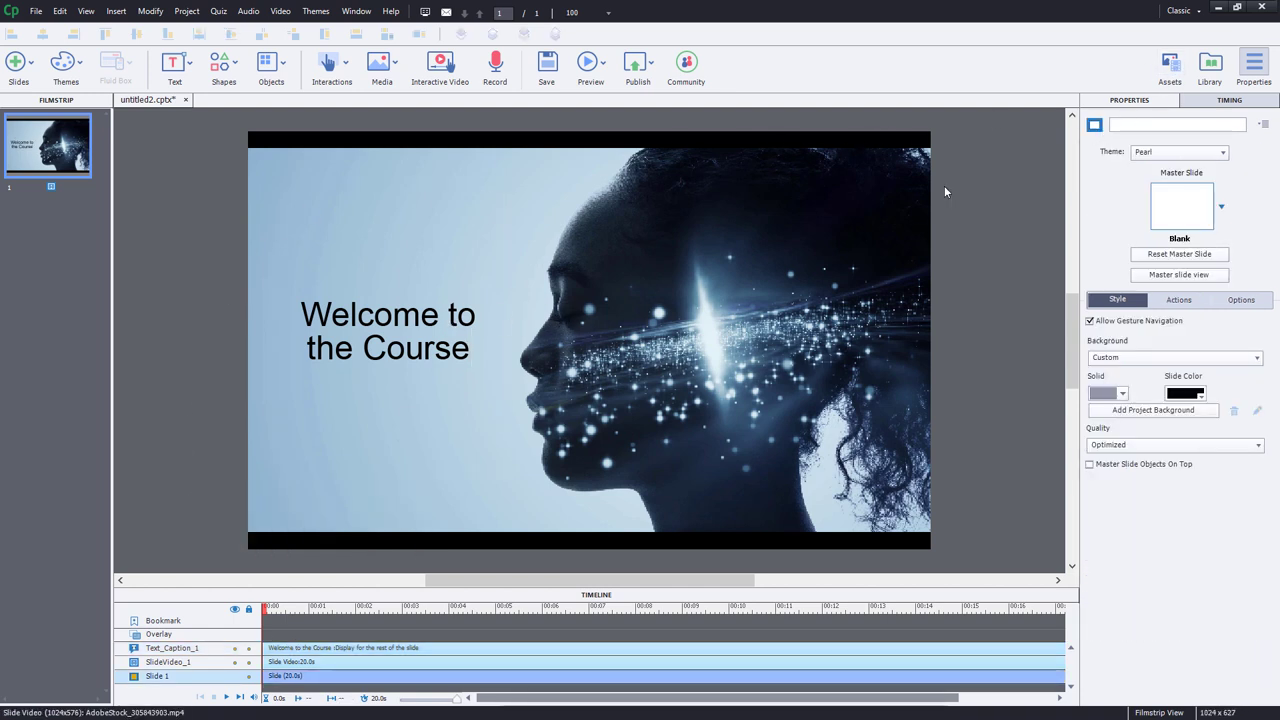
Preview the Globe Glow Begin audio in the assets library and insert it into the slide
left_click(1184, 66)
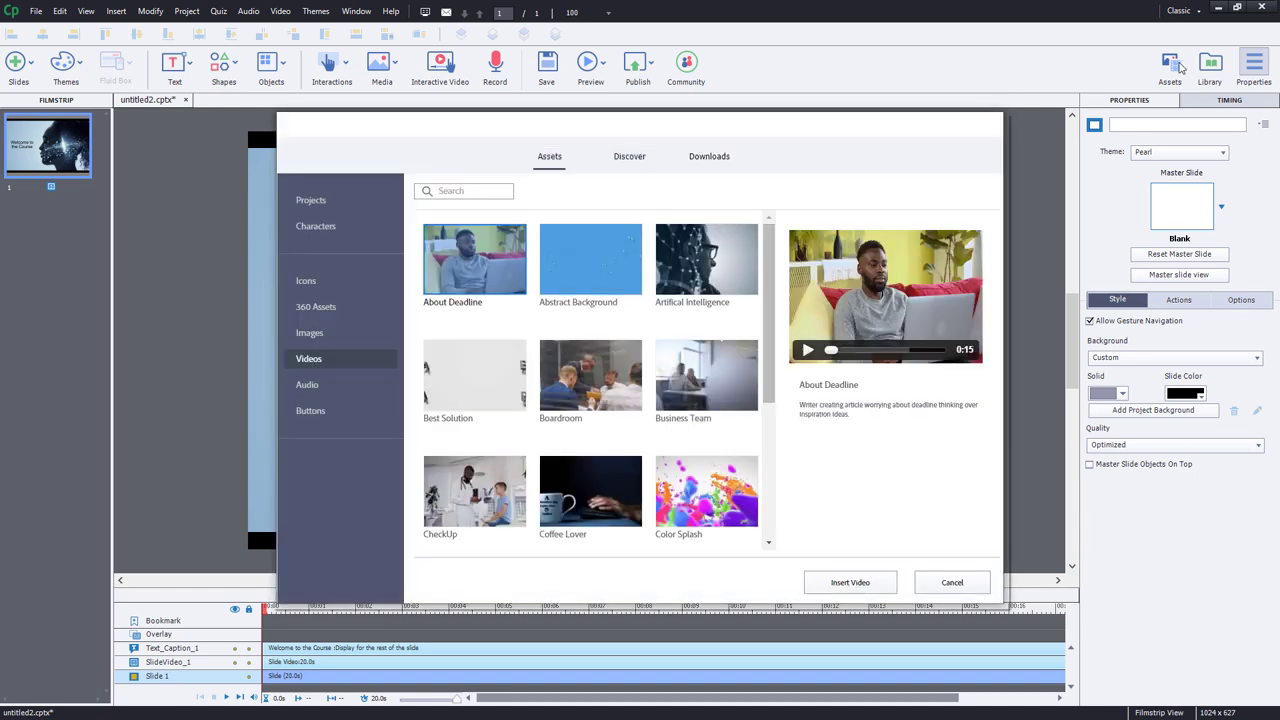
left_click(320, 390)
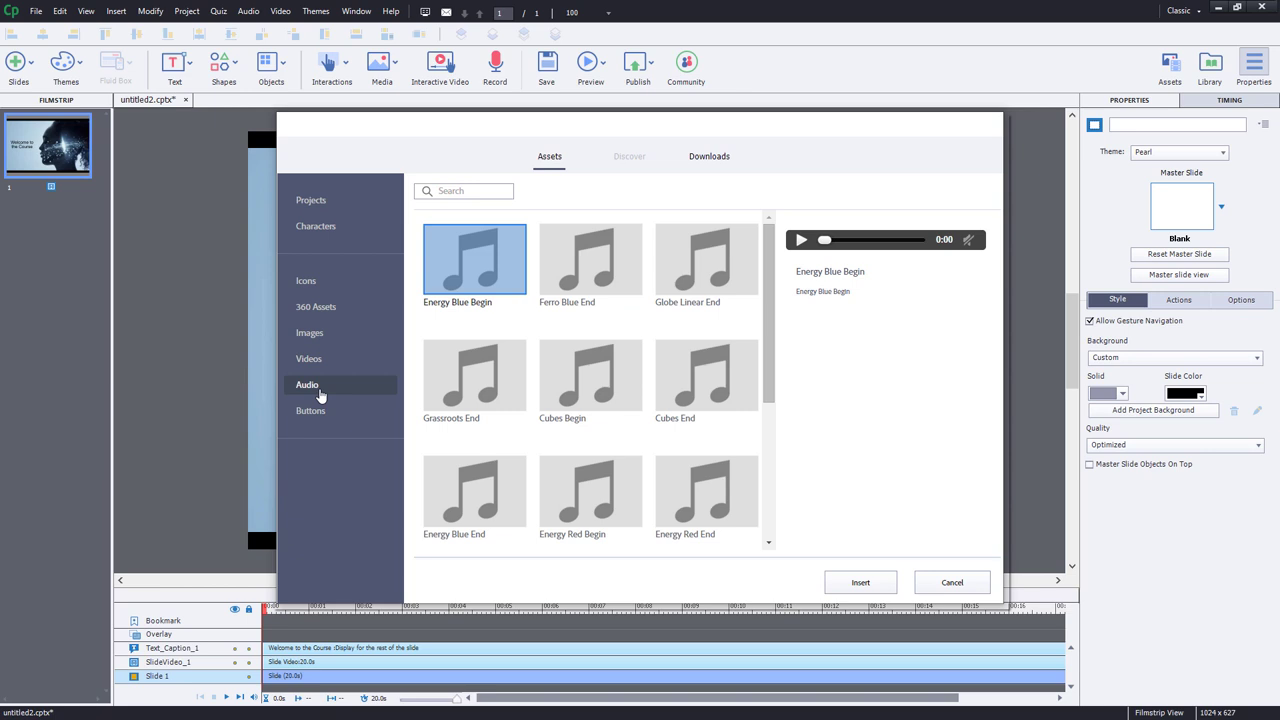
scroll(586, 420, "down", 3)
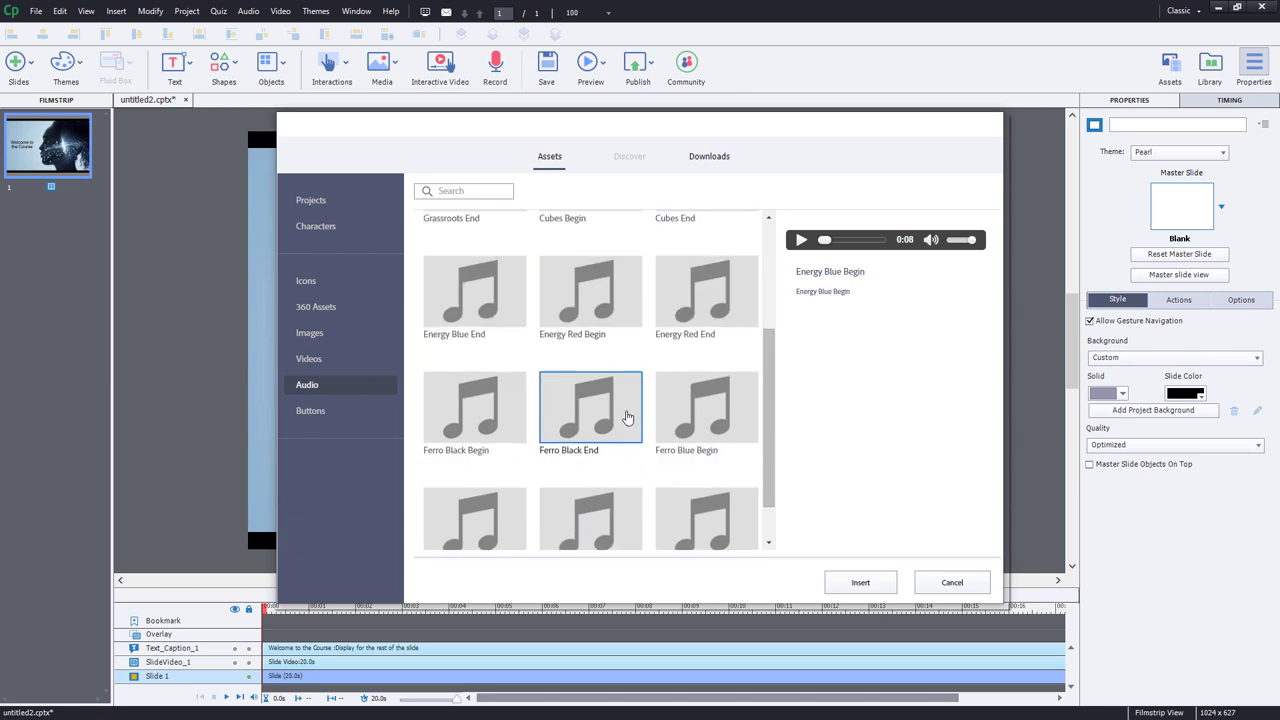
scroll(628, 415, "down", 1)
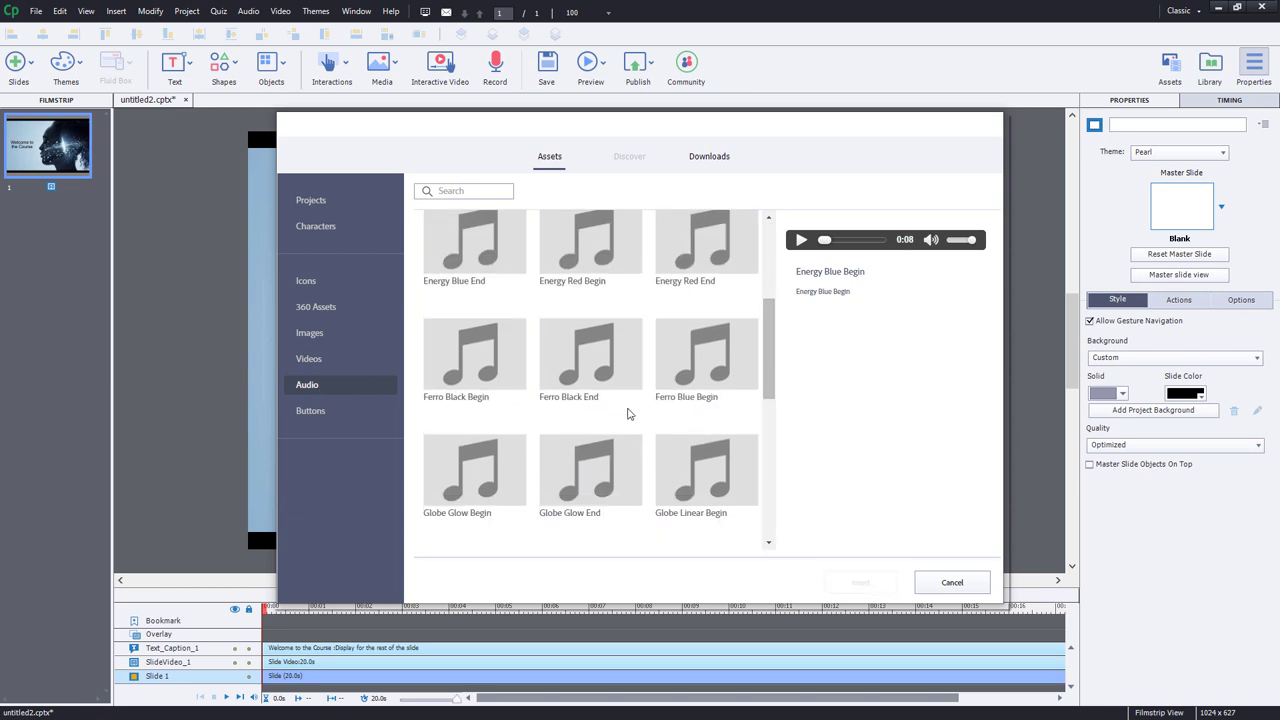
scroll(628, 414, "down", 1)
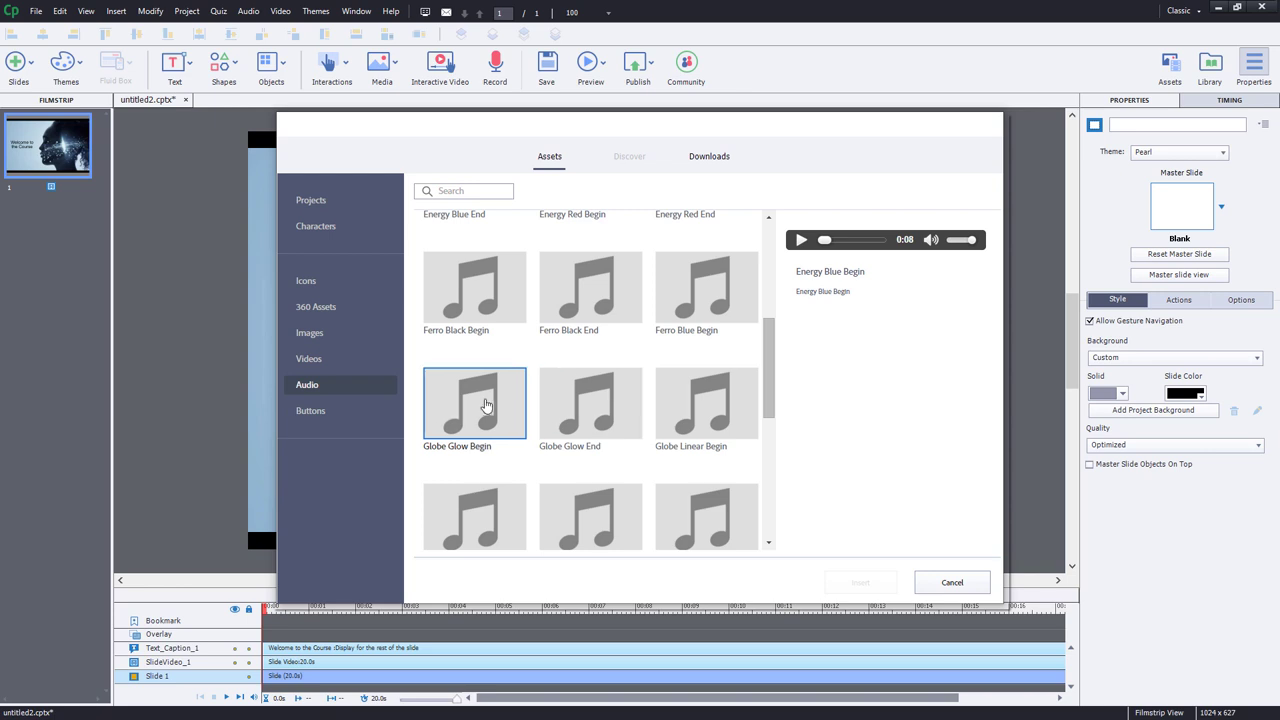
left_click(485, 405)
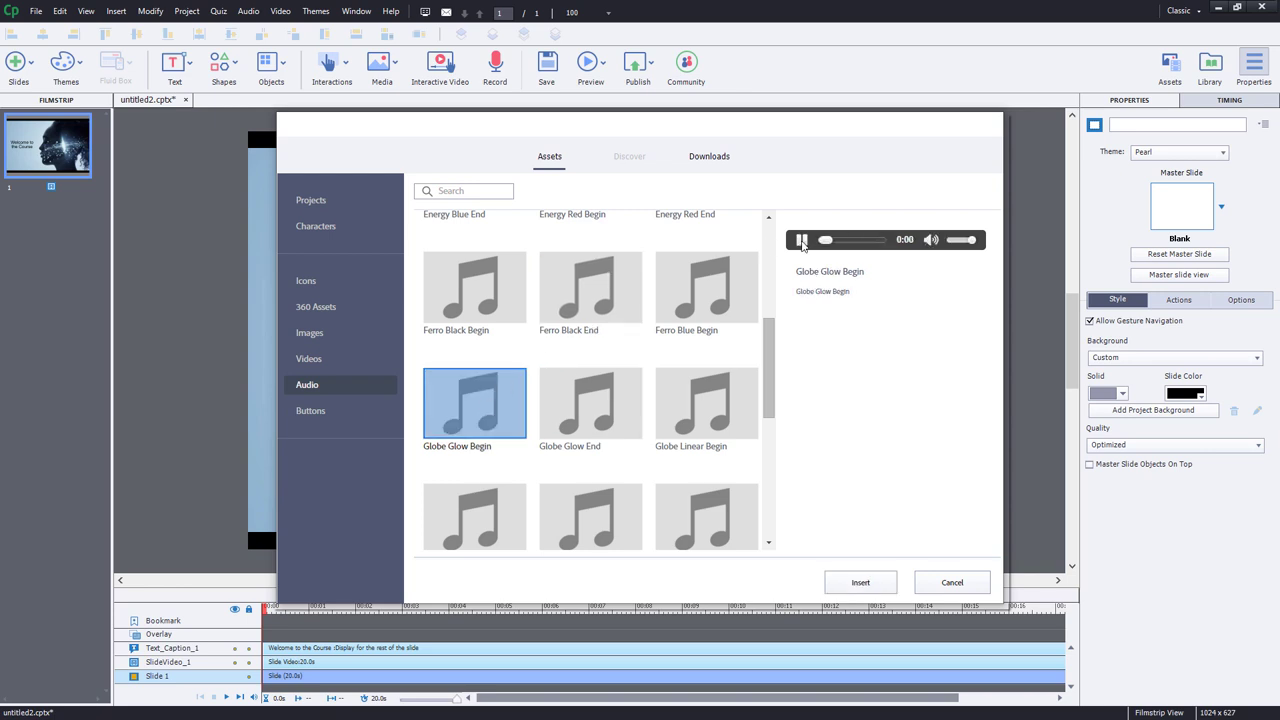
left_click(860, 582)
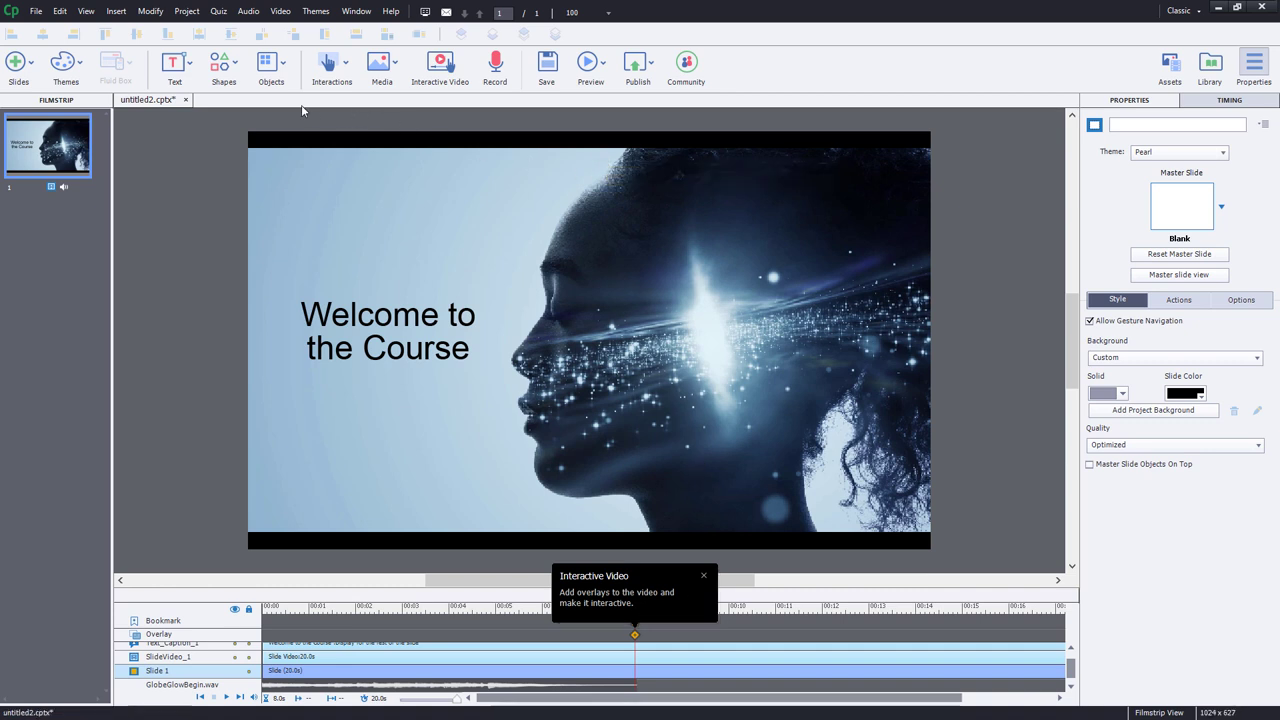
Draw a rounded rectangle of about 164 x 60 in the slide's lower right area and label it "Next"
left_click(229, 63)
left_click(333, 159)
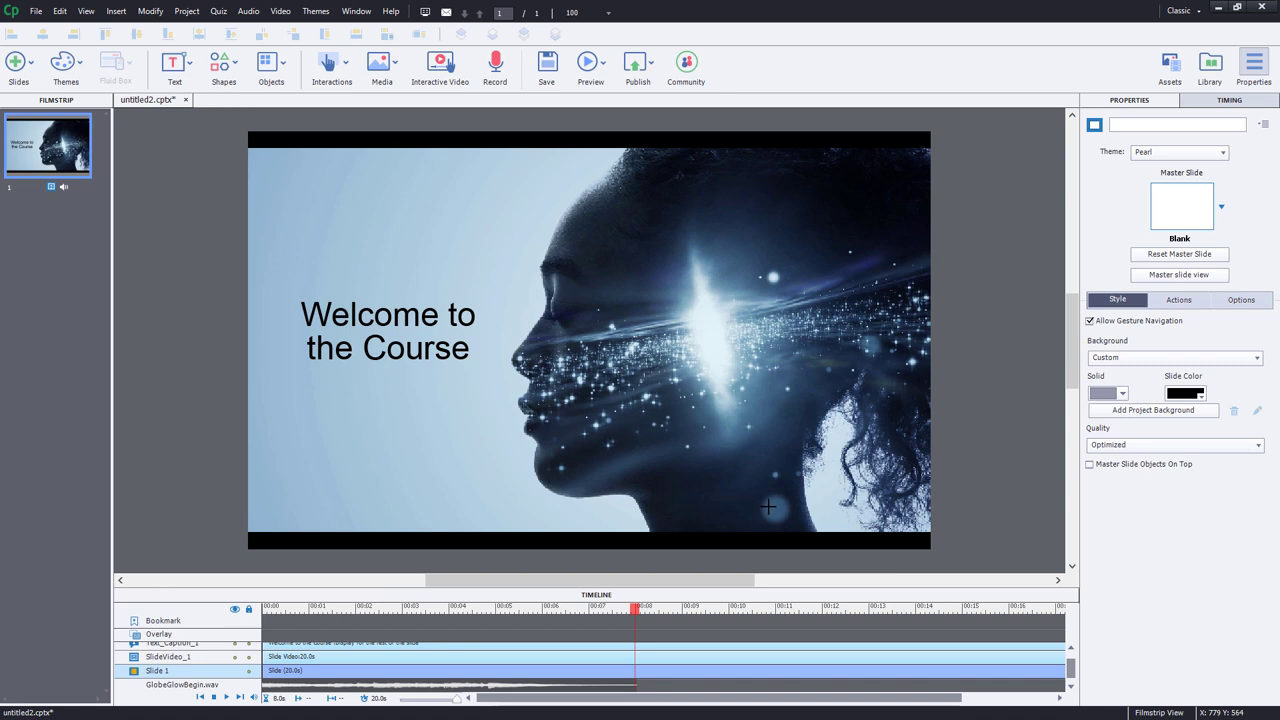
left_click_drag(768, 508, 877, 467)
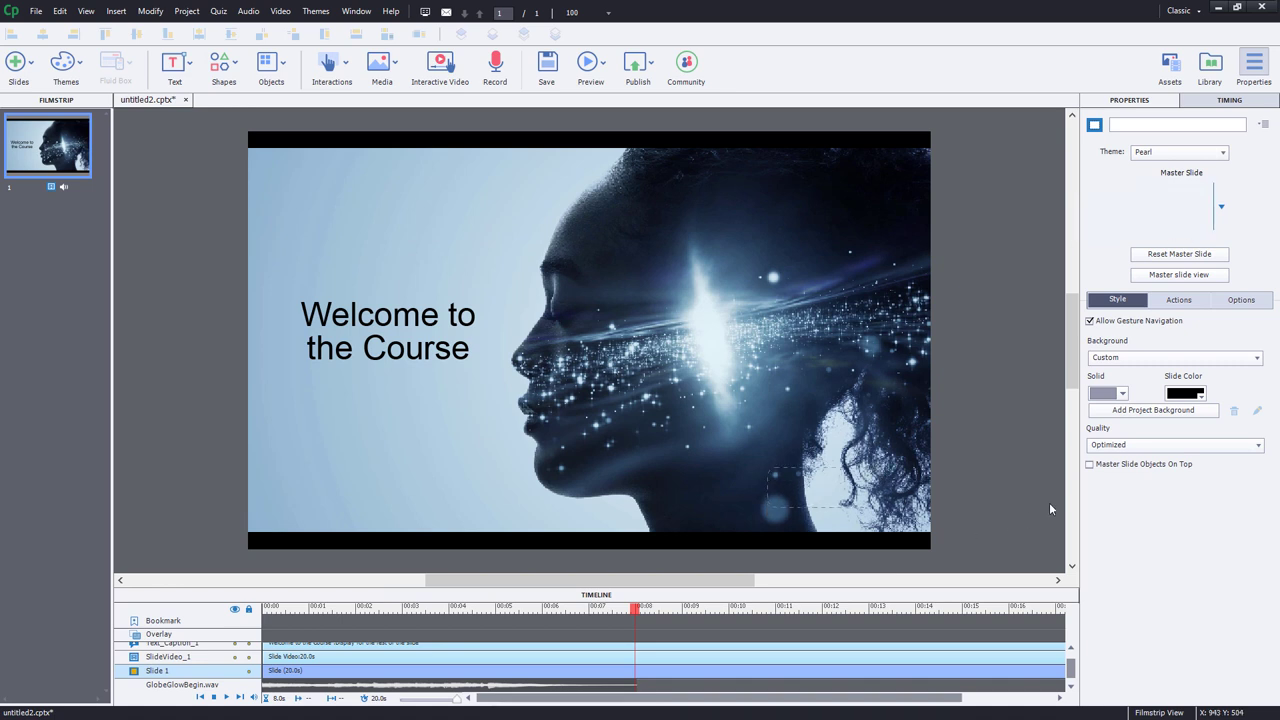
double_click(833, 491)
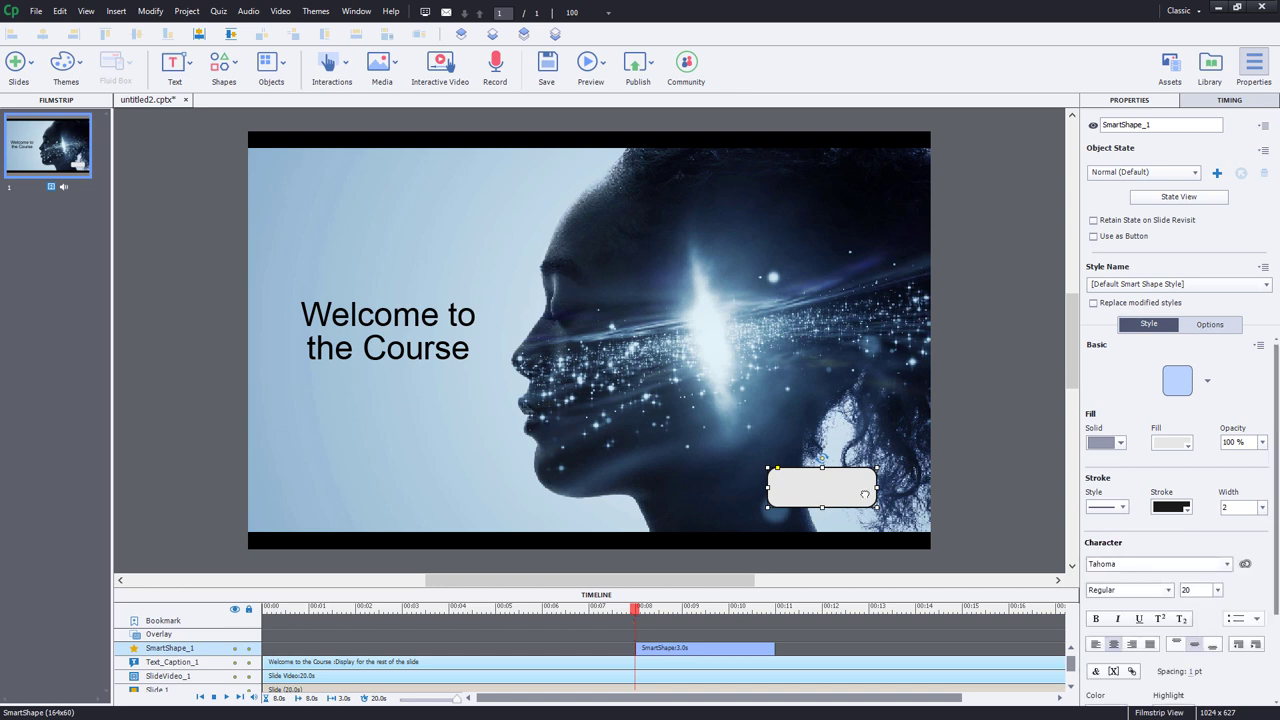
type("Next")
Give the Next shape a black fill and white text
left_click(1172, 442)
left_click(1121, 497)
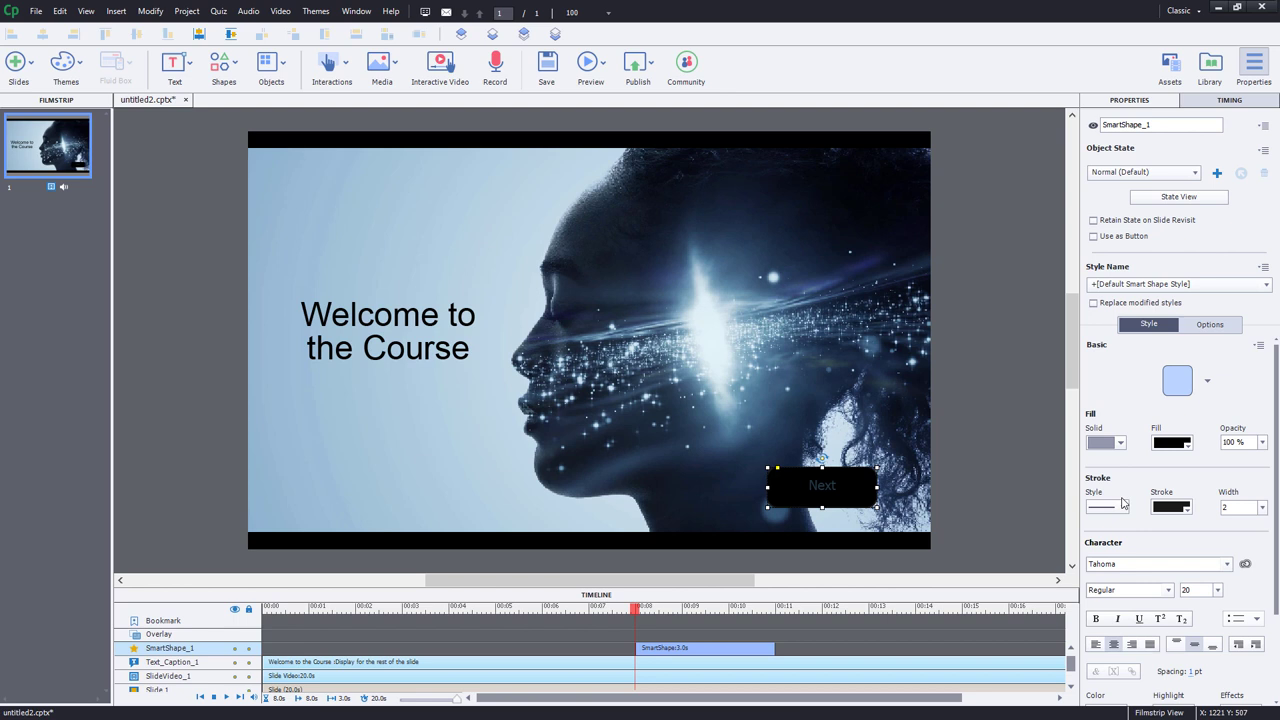
scroll(1275, 652, "down", 2)
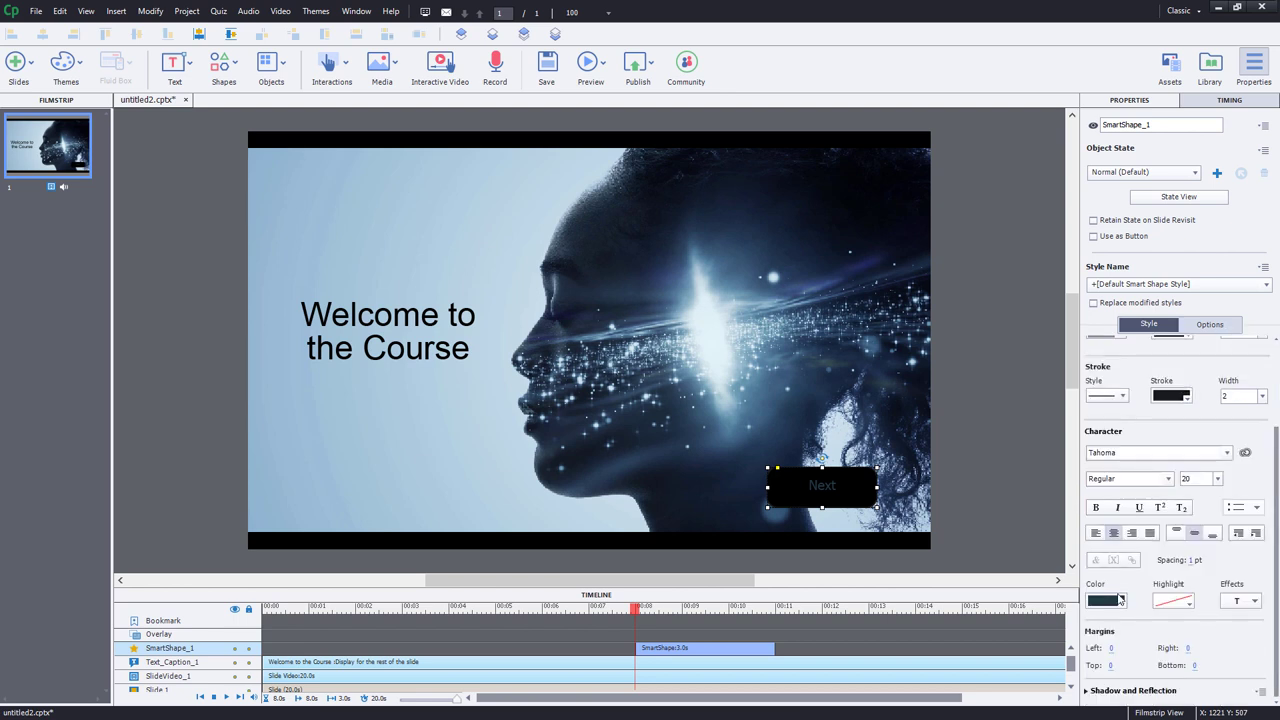
left_click(1106, 601)
left_click(1062, 445)
Use the Next shape as a button and set it to display for the rest of the slide
left_click(1093, 236)
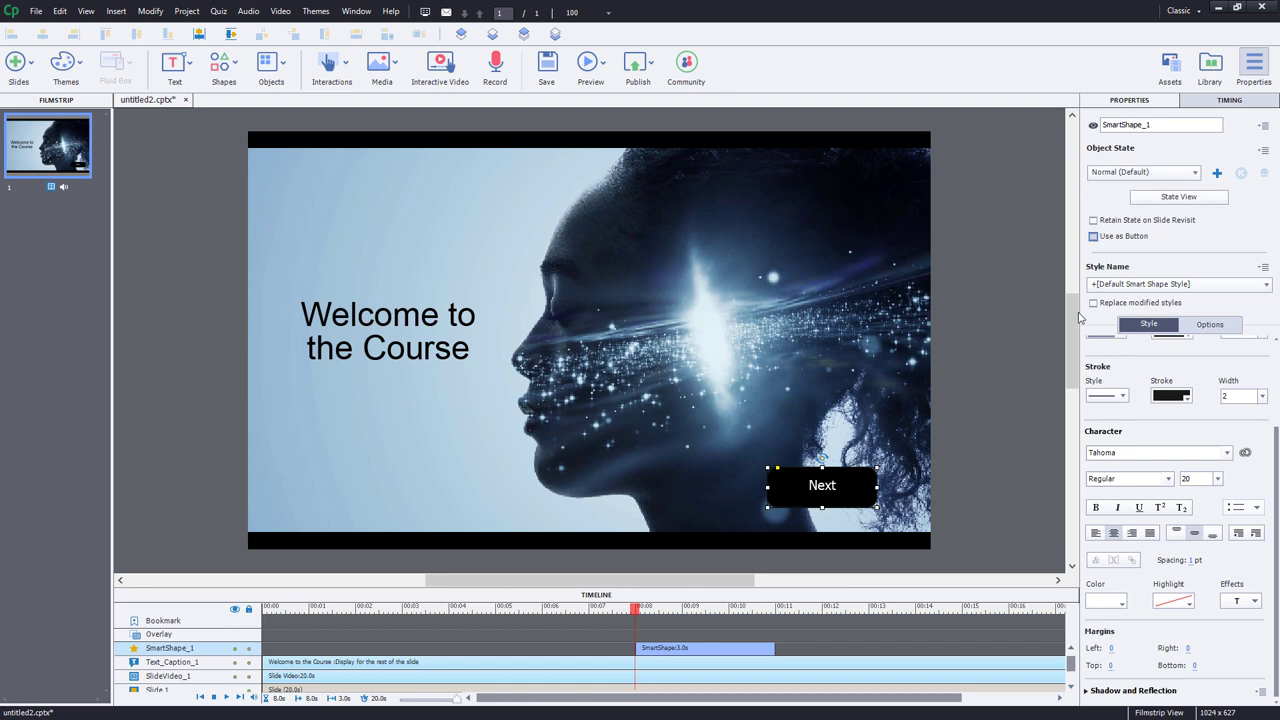
left_click(1229, 100)
left_click(1172, 141)
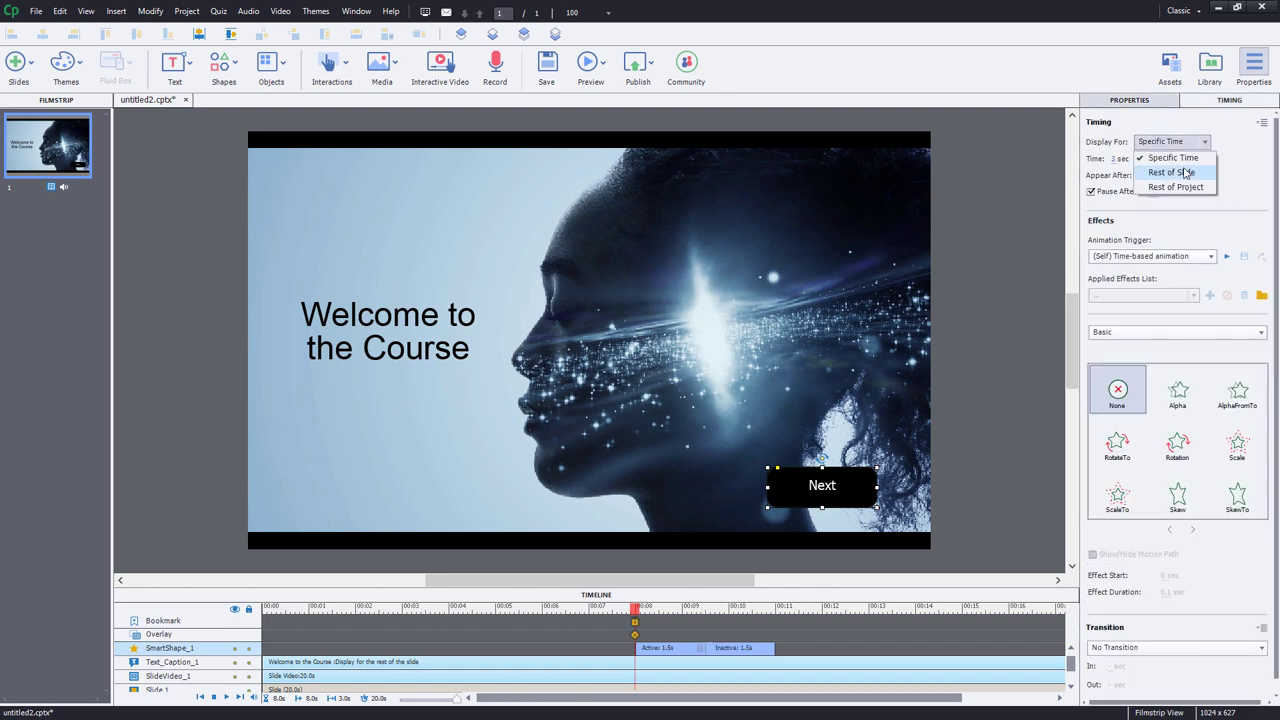
left_click(1160, 168)
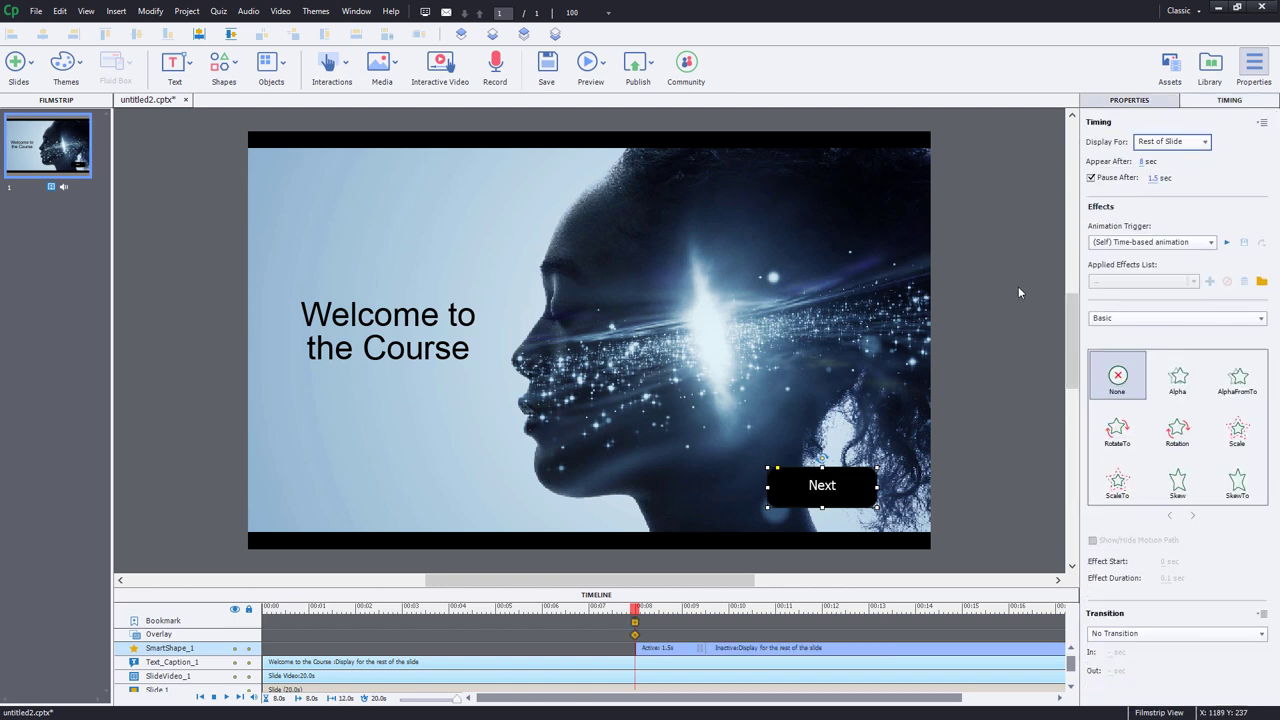
Apply a Fade In Only transition of 1 second to the Next button
left_click(1160, 633)
left_click(1156, 664)
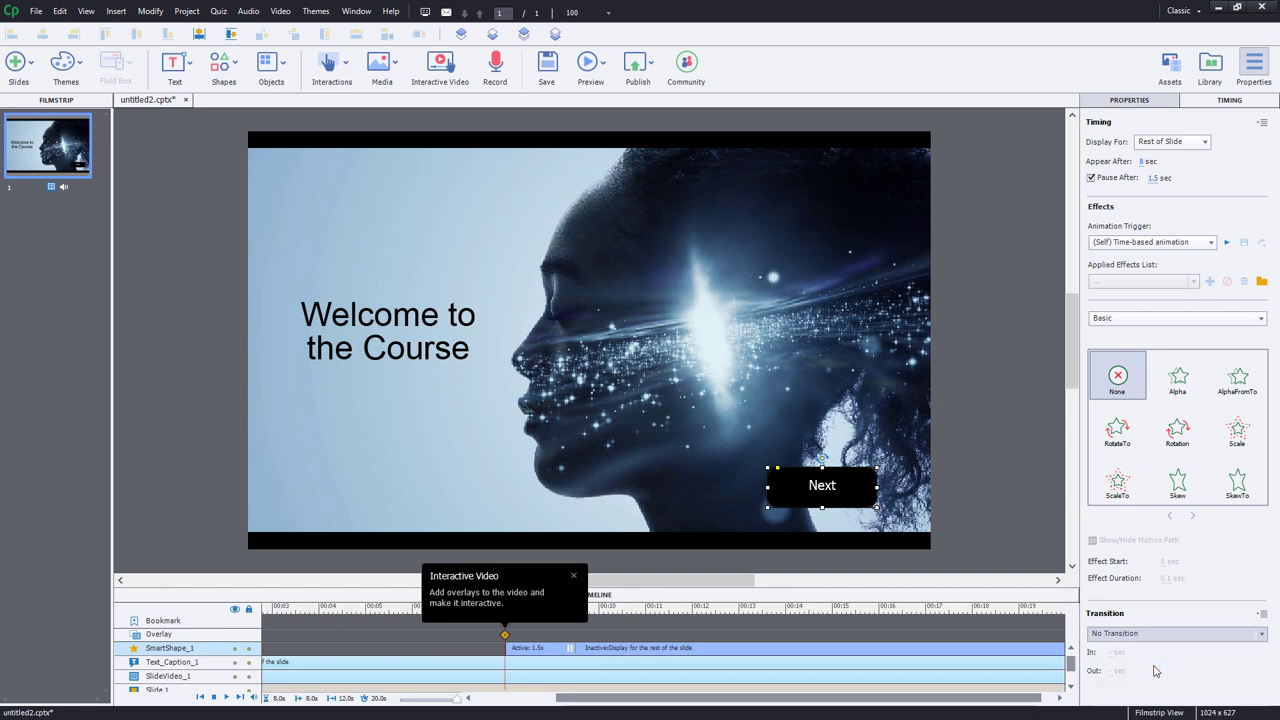
left_click(1112, 653)
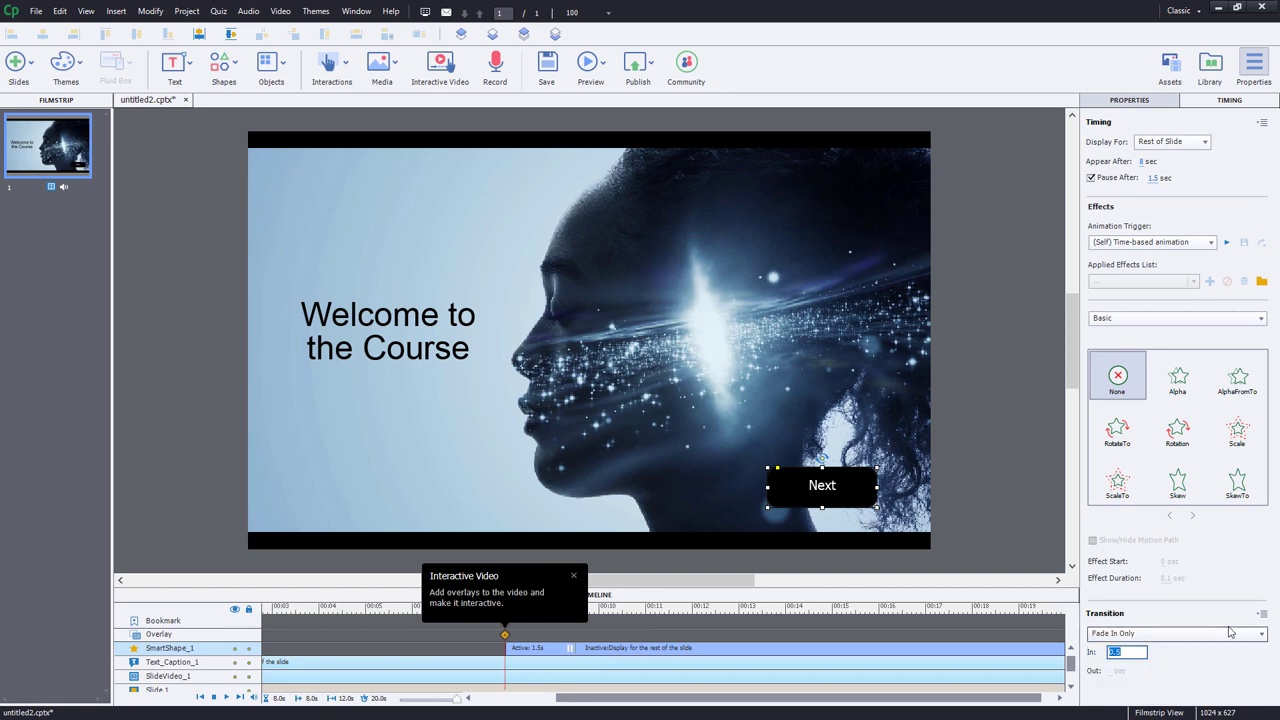
type("1")
key("Return")
Preview the project as HTML5 in the browser
left_click(600, 70)
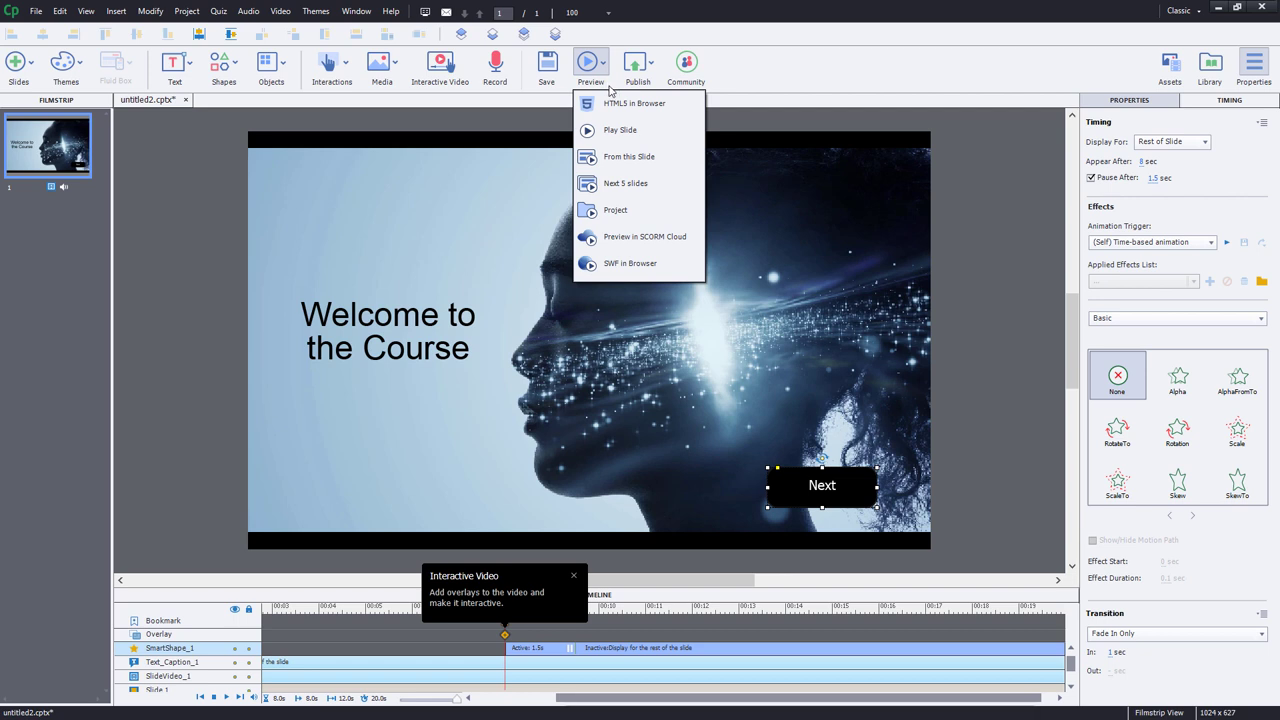
left_click(618, 104)
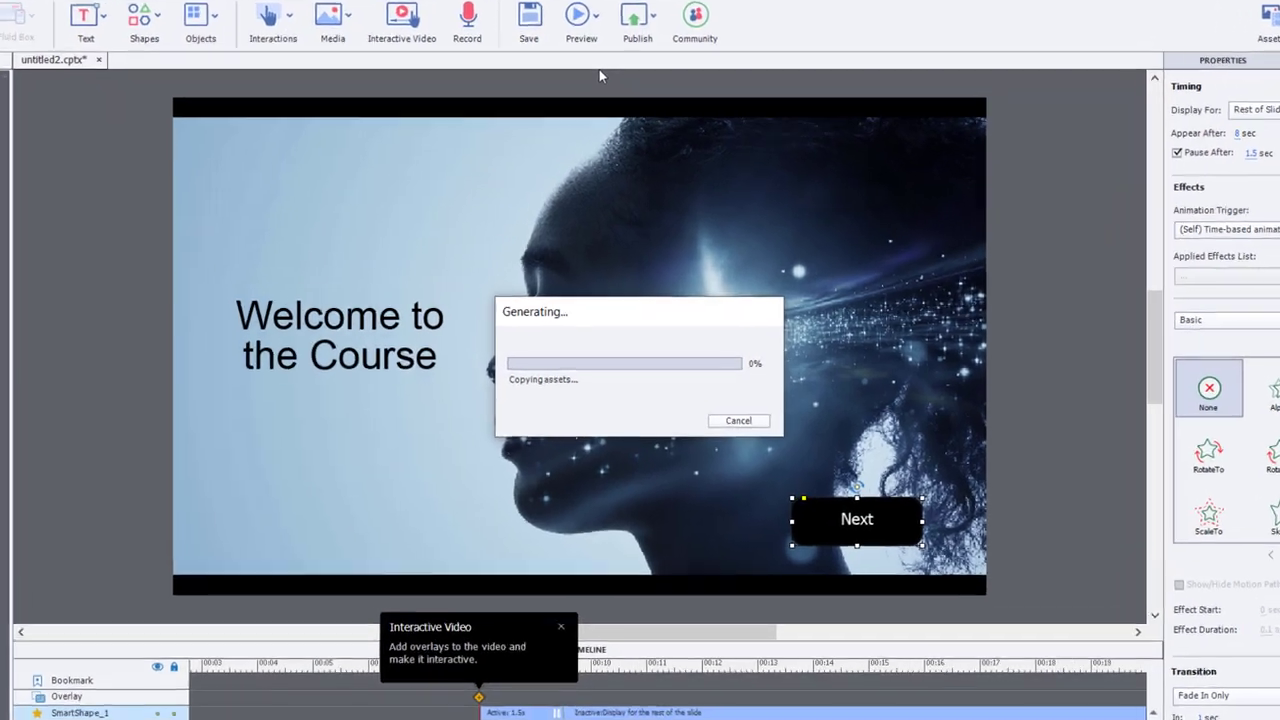